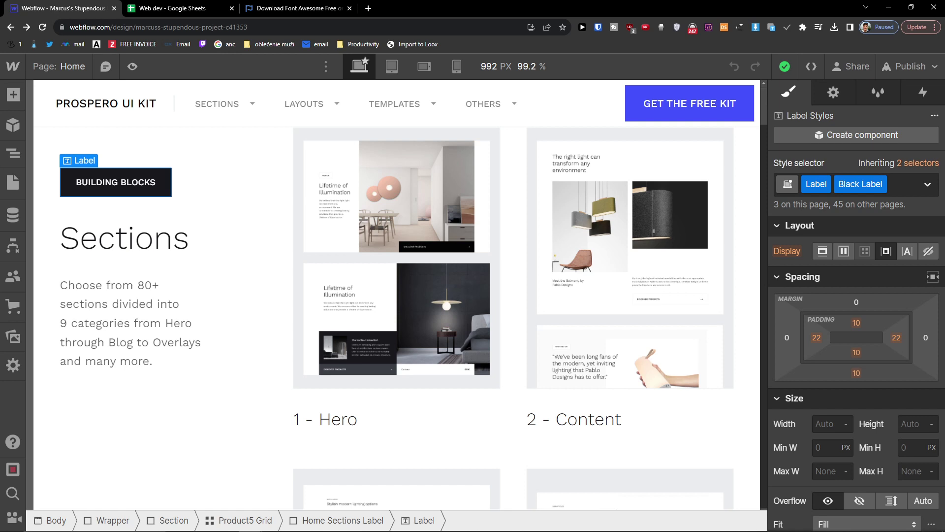
- Copy the 'Font Awesome 6' heading and search Google for it in a new tab
click(306, 8)
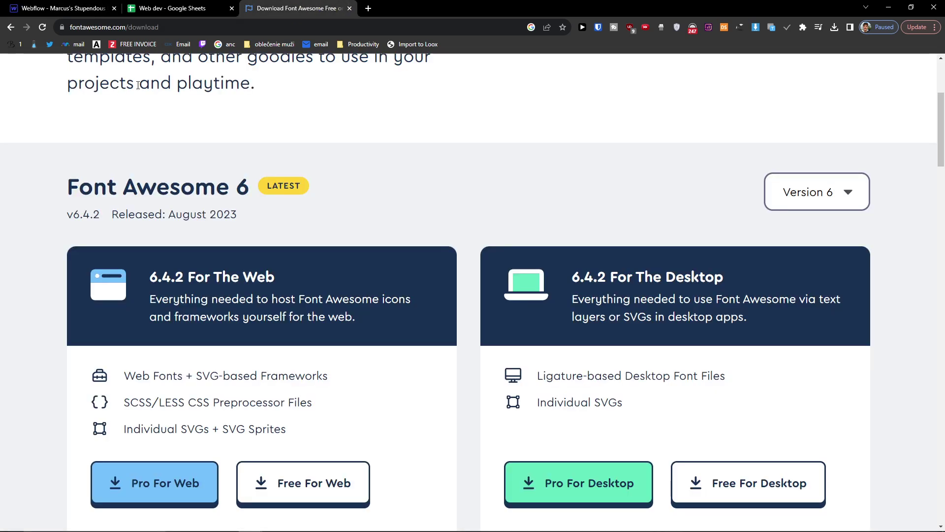
drag(68, 188, 262, 187)
key(ctrl+c)
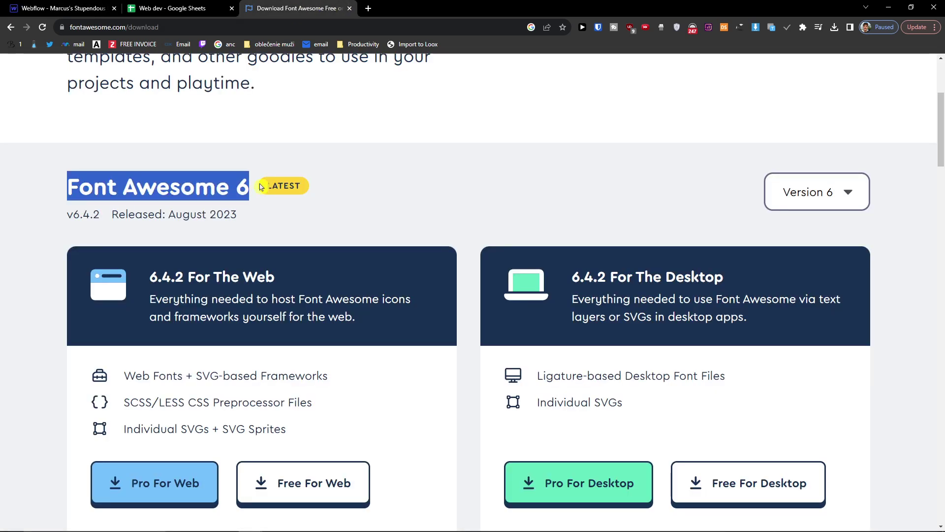
click(368, 8)
key(ctrl+v)
key(Return)
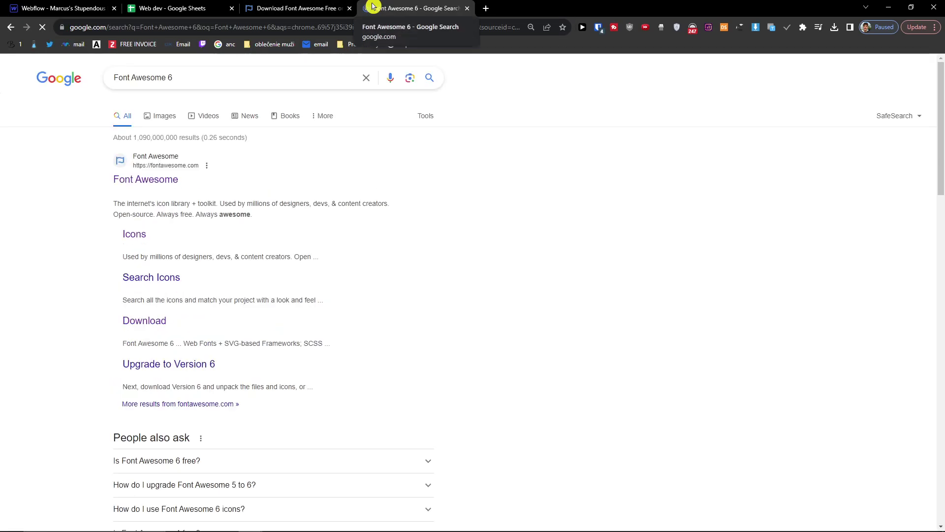
- Refine the search to 'Font Awesome 6 download', open fontawesome.com, and start the Free For Web download
click(194, 77)
text(download)
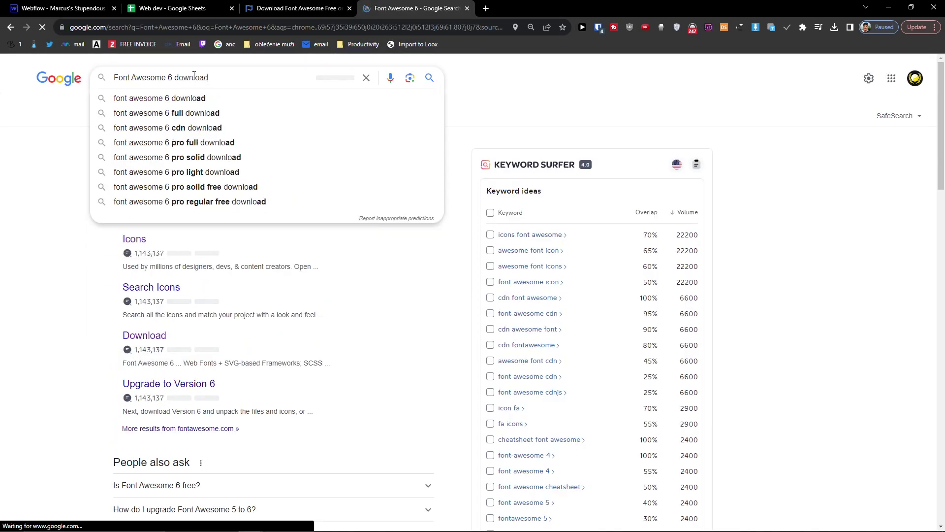
key(Return)
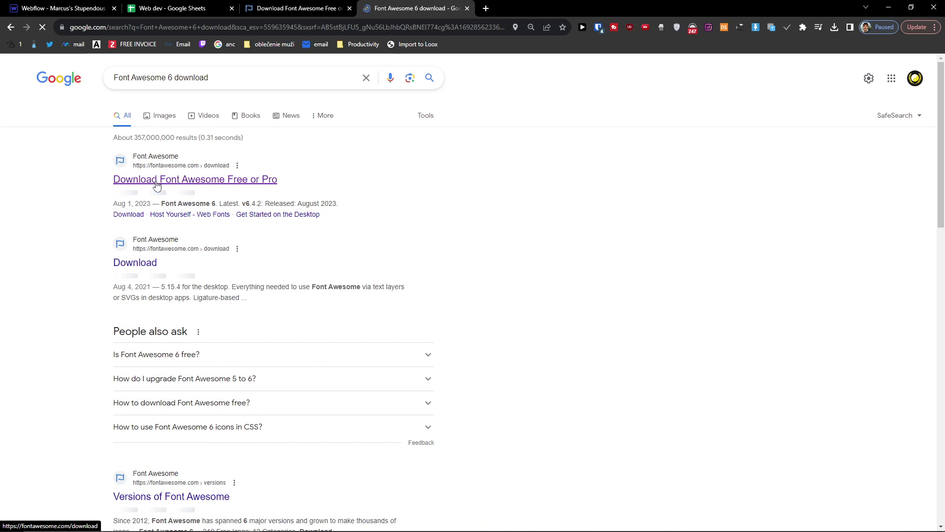
click(157, 185)
scroll(160, 240, down, 5)
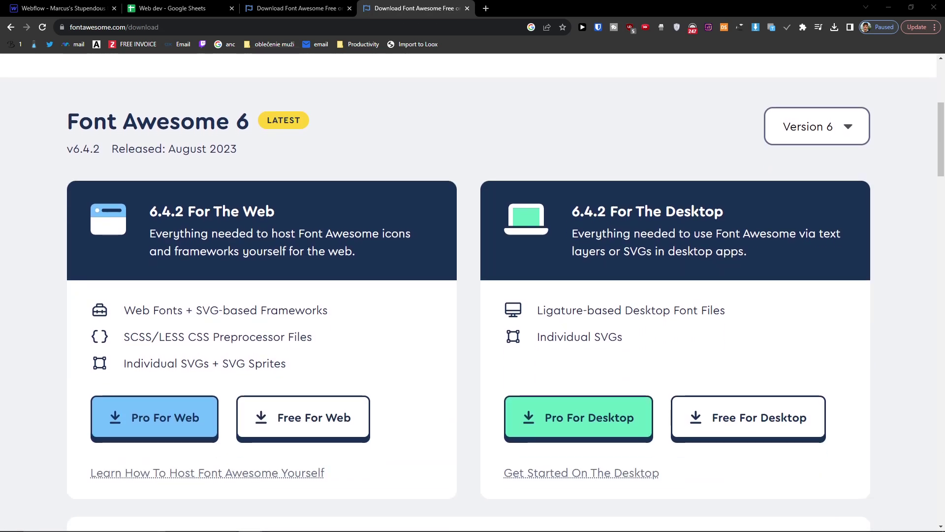
scroll(260, 296, down, 1)
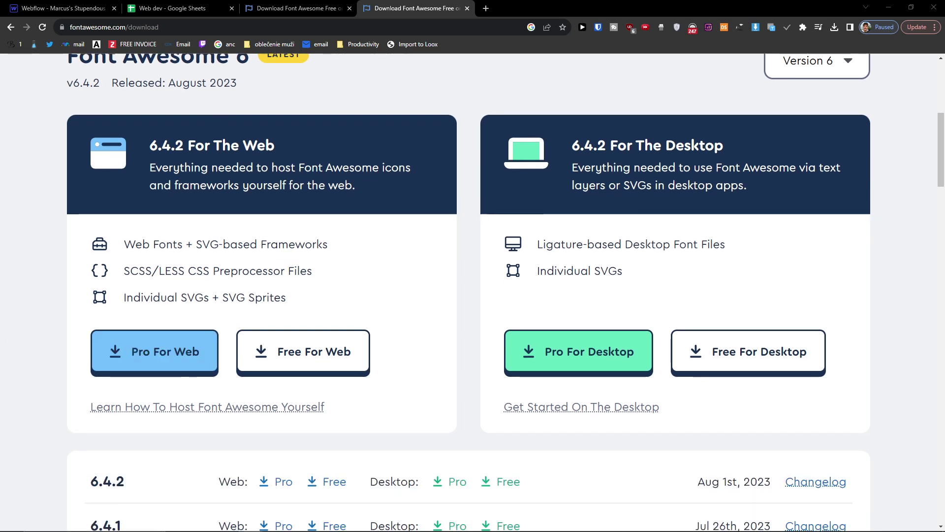
click(312, 358)
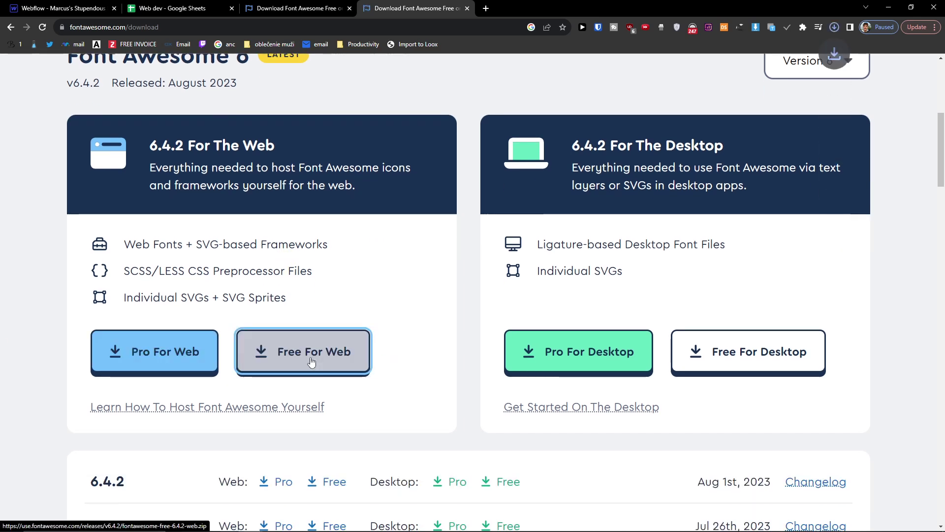
- Cancel the stuck zip download, dismiss the Pro offer, and restart the free web download
click(835, 27)
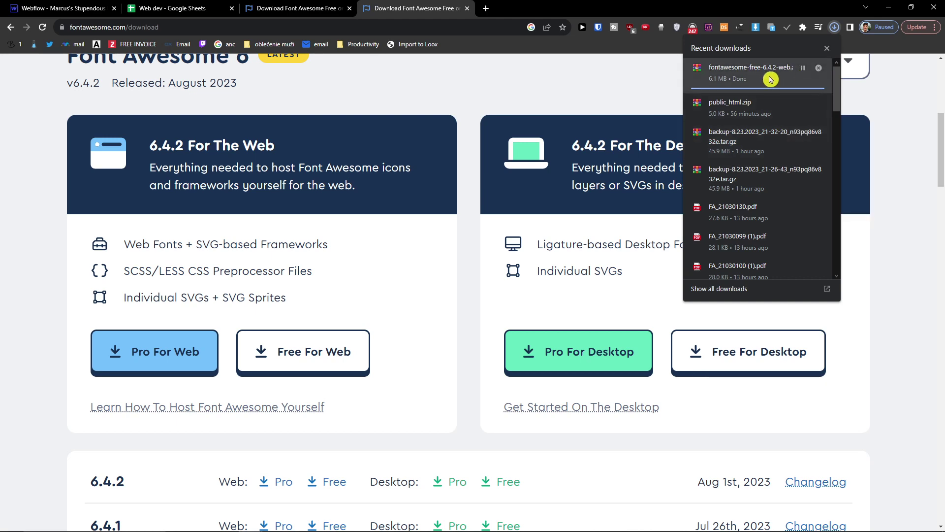
click(819, 68)
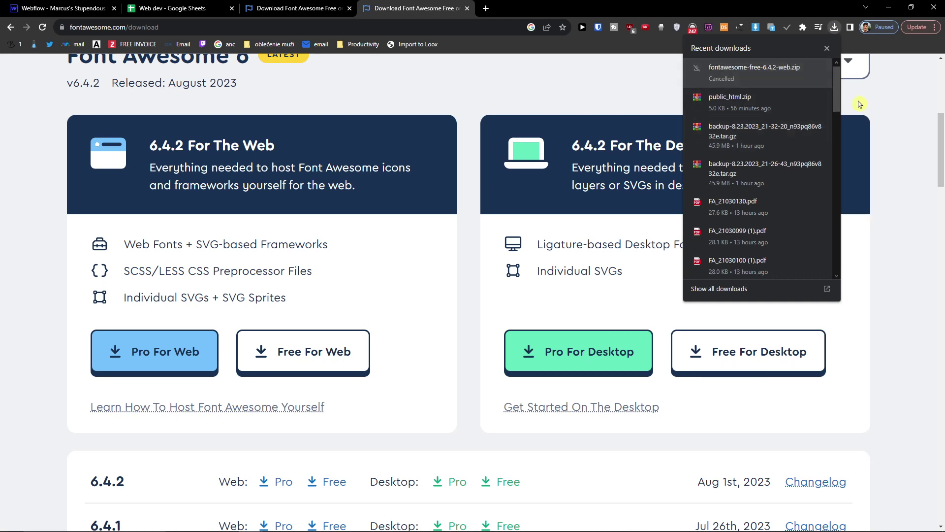
click(158, 363)
click(733, 82)
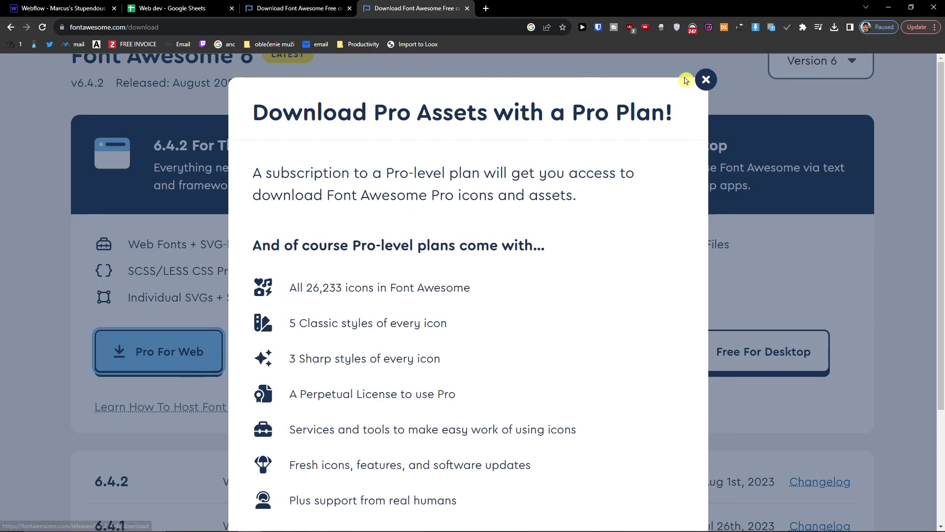
click(333, 350)
- Download the free 6.4.2 web package again and show the finished zip in its folder
click(835, 27)
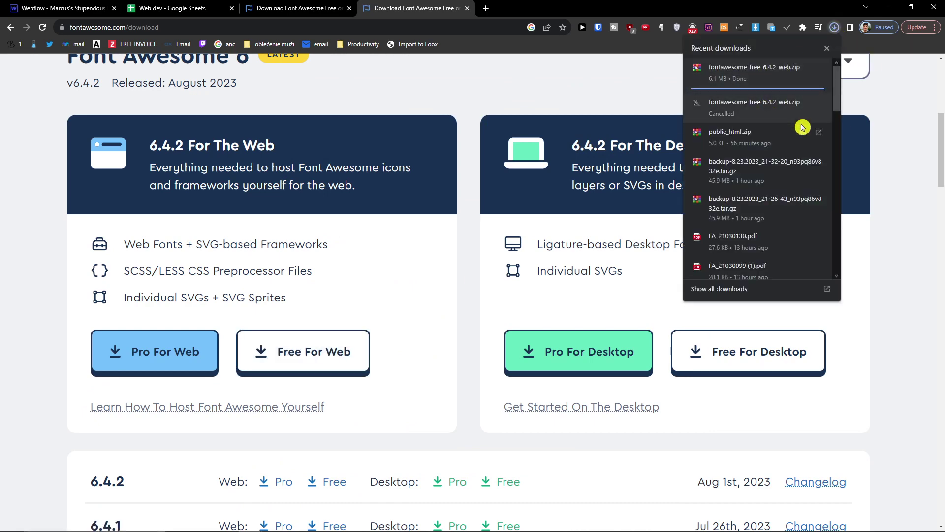
click(824, 290)
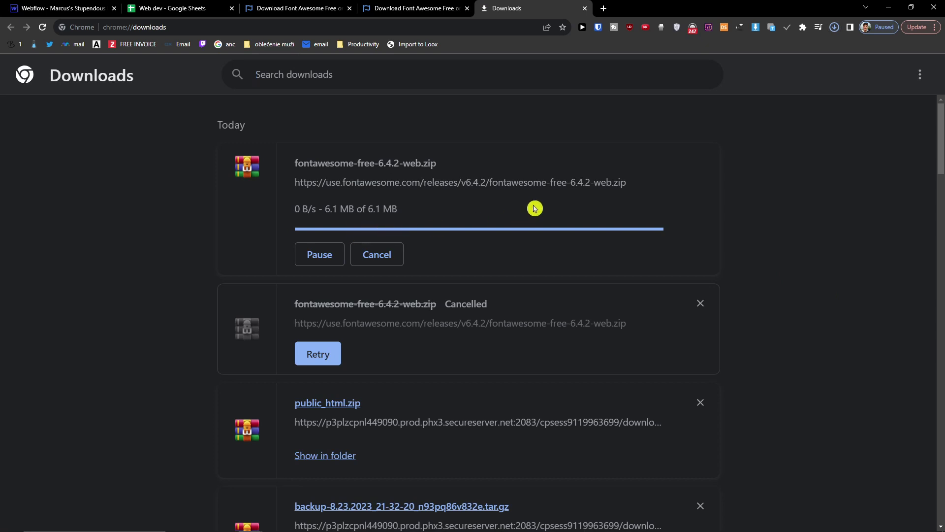
click(416, 8)
scroll(345, 359, down, 3)
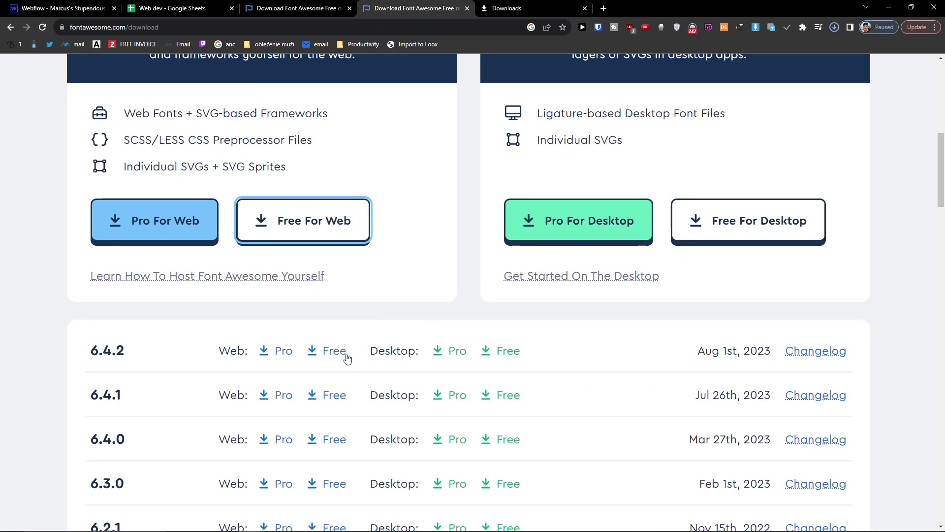
click(336, 357)
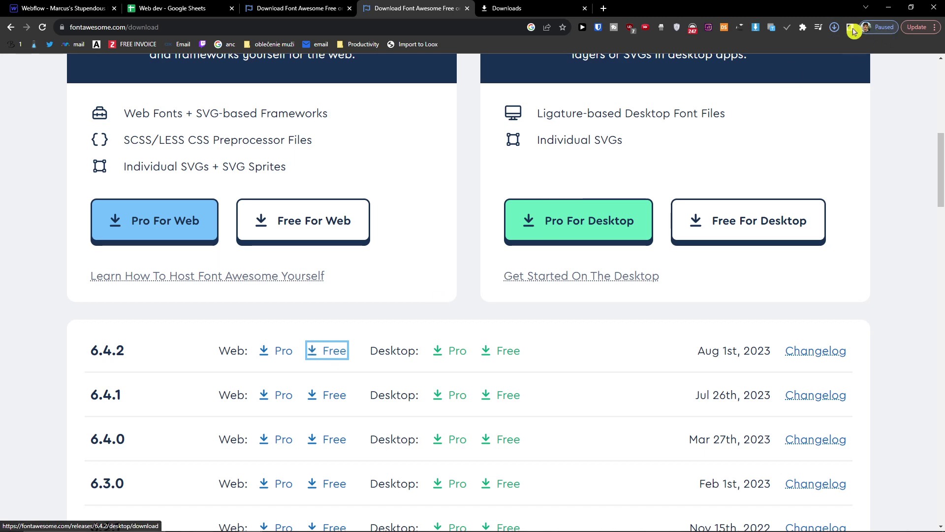
click(835, 28)
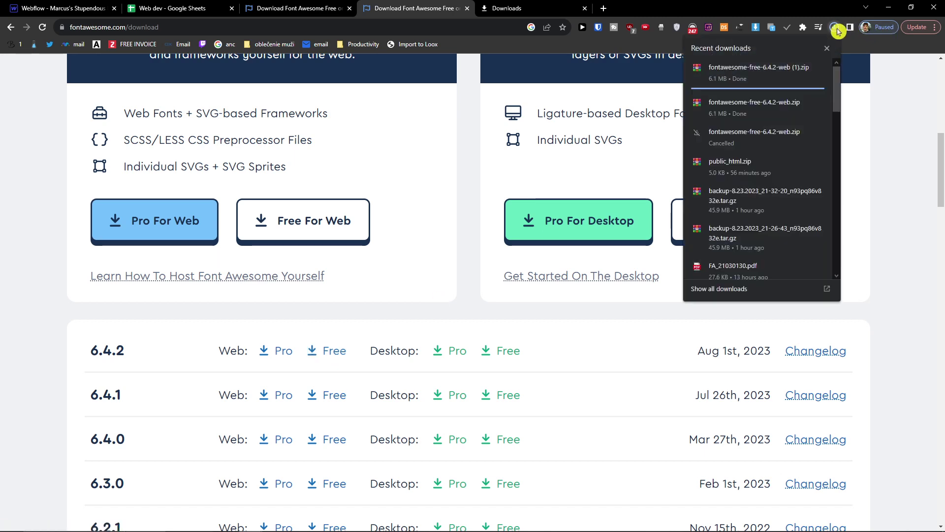
click(799, 106)
- Extract the fontawesome-free-6.4.2-web zip into its own folder and delete the original archive
right_click(386, 300)
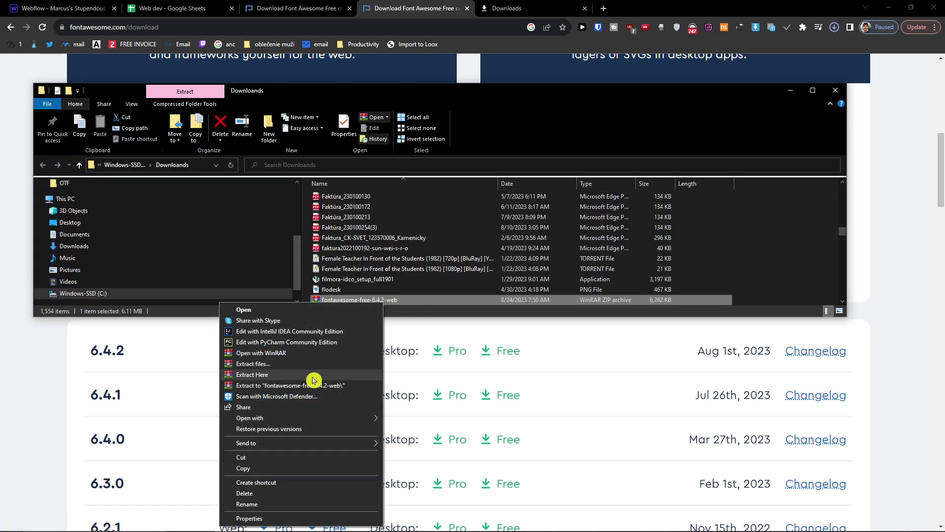
click(370, 385)
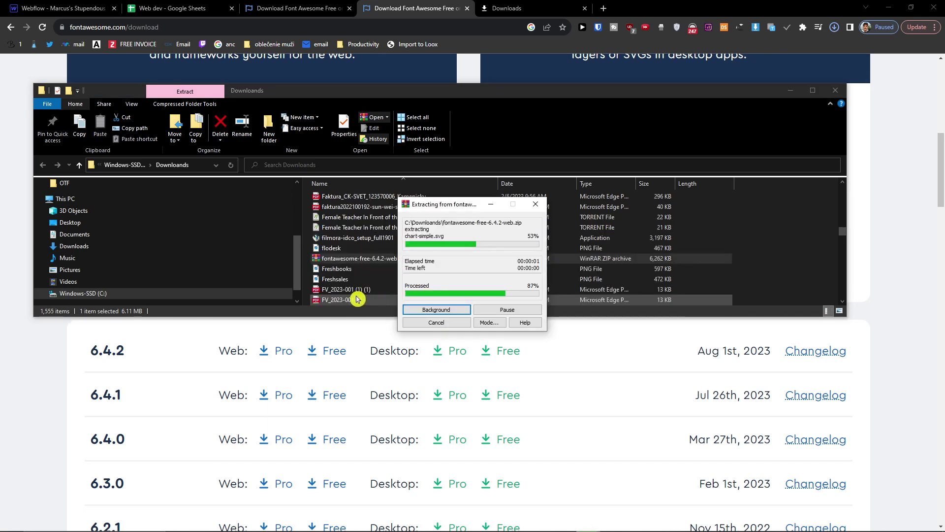
scroll(356, 291, down, 1)
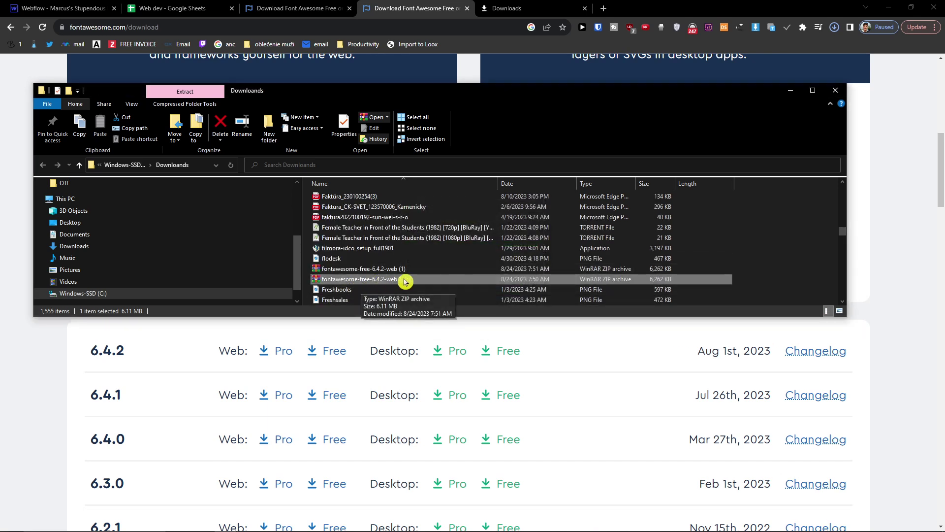
key(Delete)
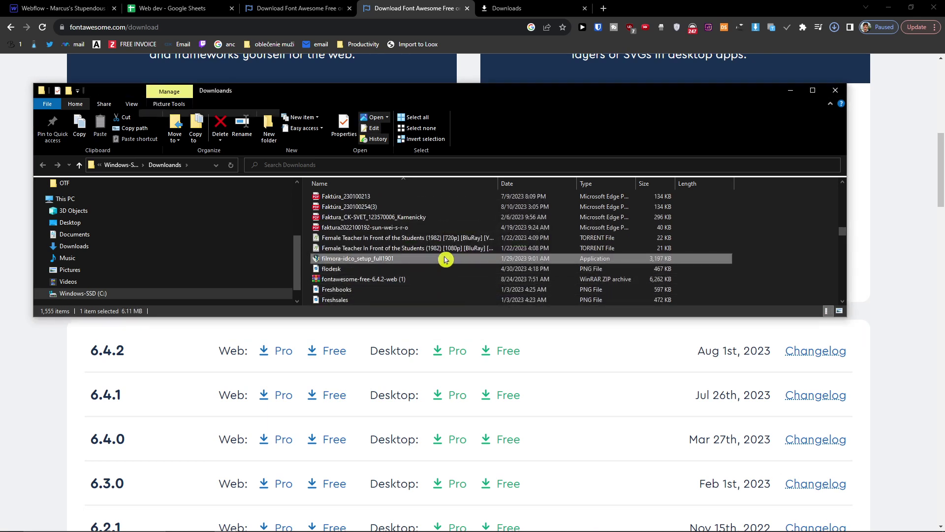
- Browse into fontawesome-free-6.4.2-web > fontawesome-free-6.4.2-web > webfonts, then return to Webflow
key(f)
key(f)
key(f)
key(f)
key(f)
key(f)
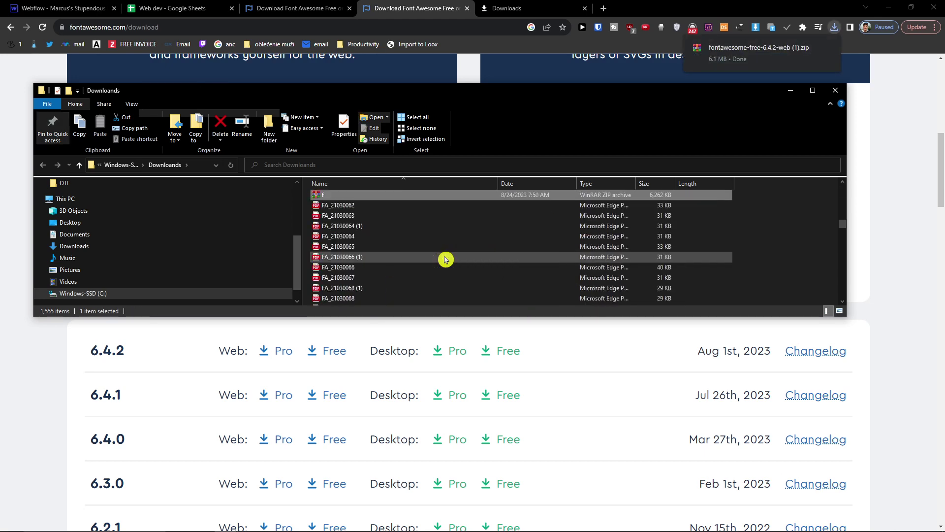
key(f)
key(f)
key(f)
key(f)
key(f)
scroll(446, 261, up, 5)
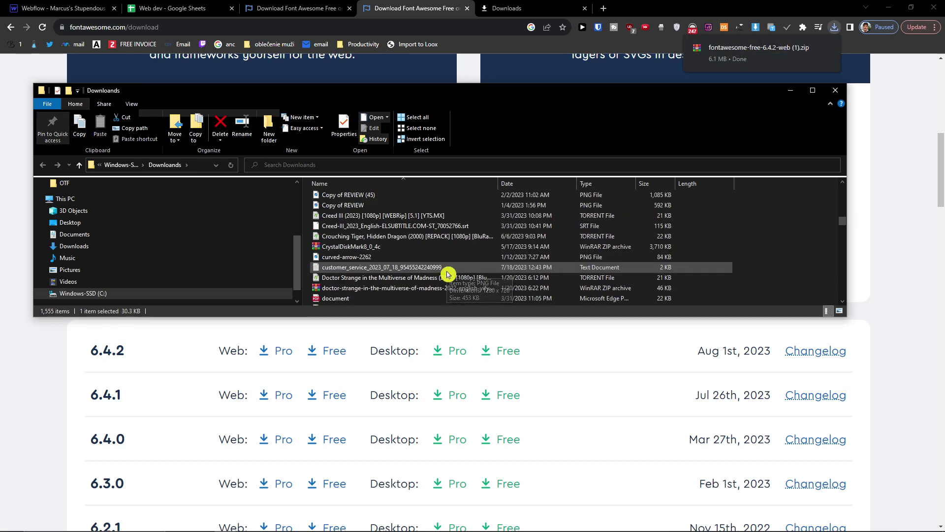
drag(846, 222, 850, 178)
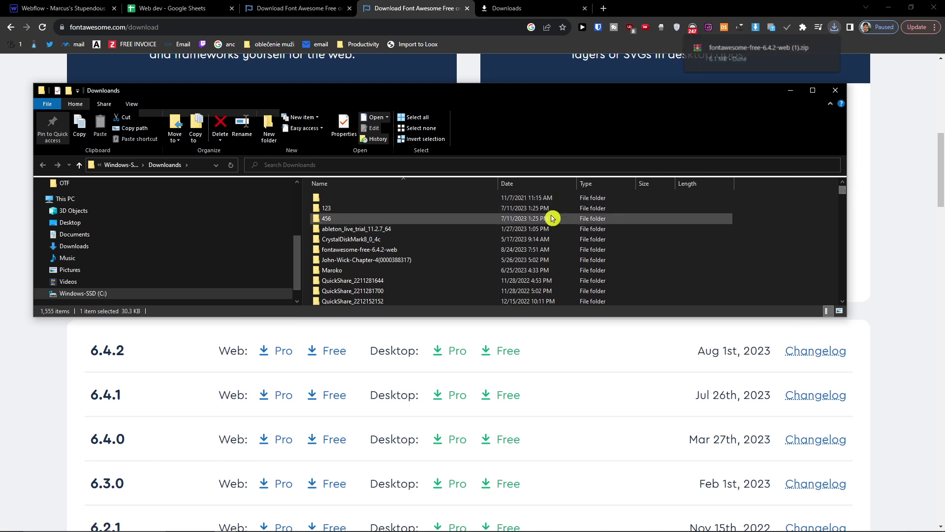
double_click(422, 217)
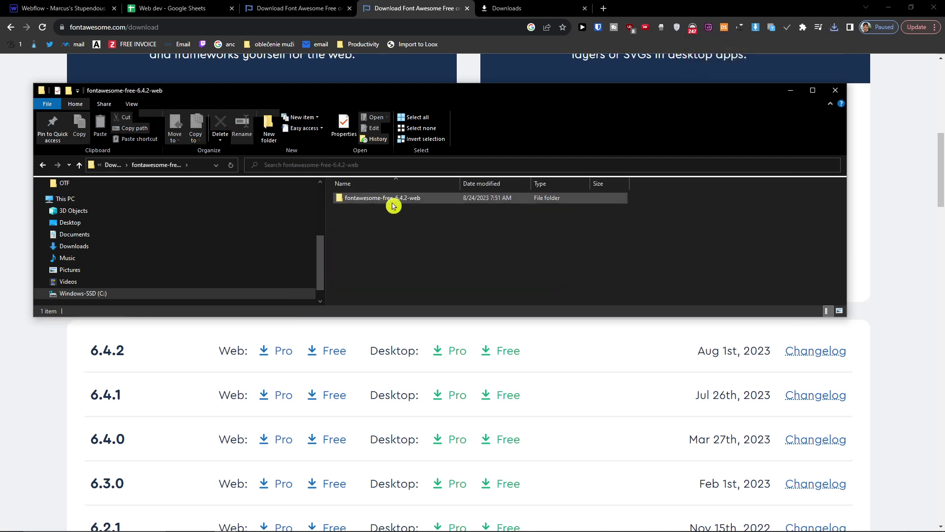
double_click(392, 202)
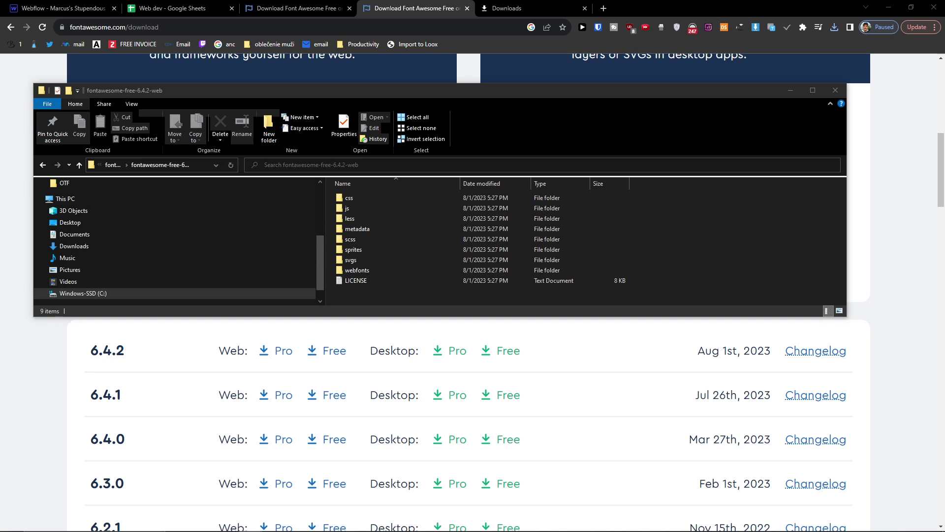
double_click(365, 270)
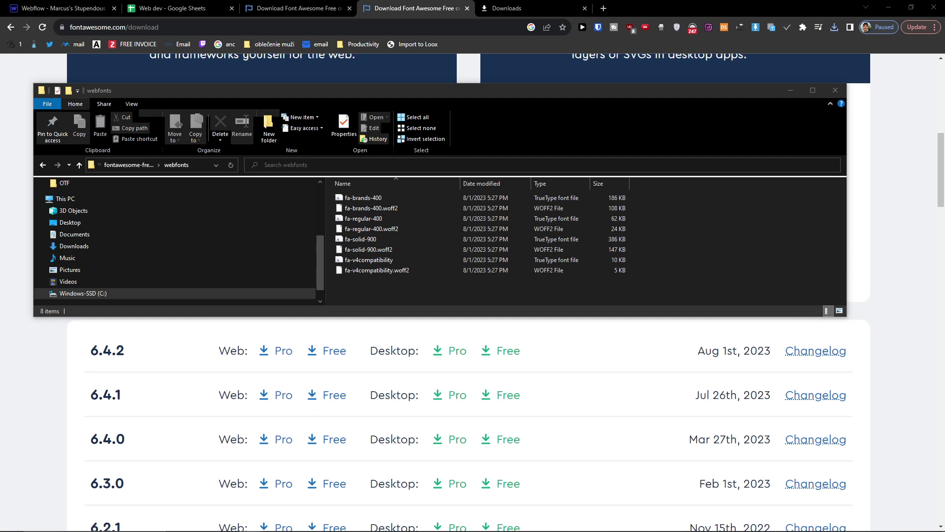
click(80, 5)
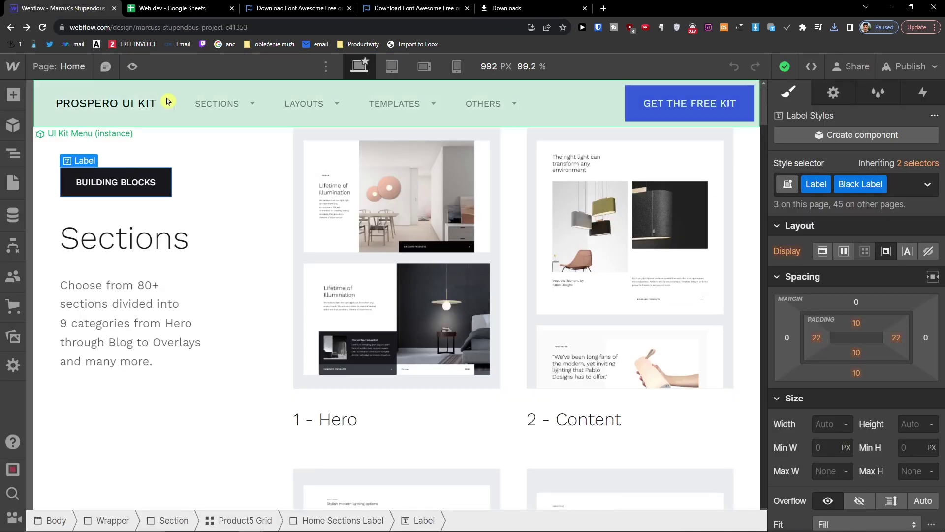
- Go to the site settings Fonts page and start uploading a custom font file
click(14, 66)
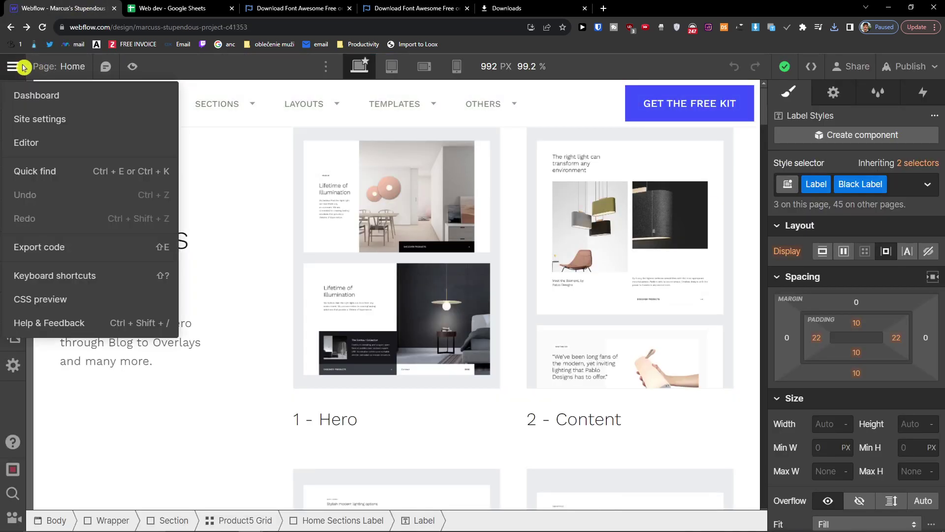
click(76, 120)
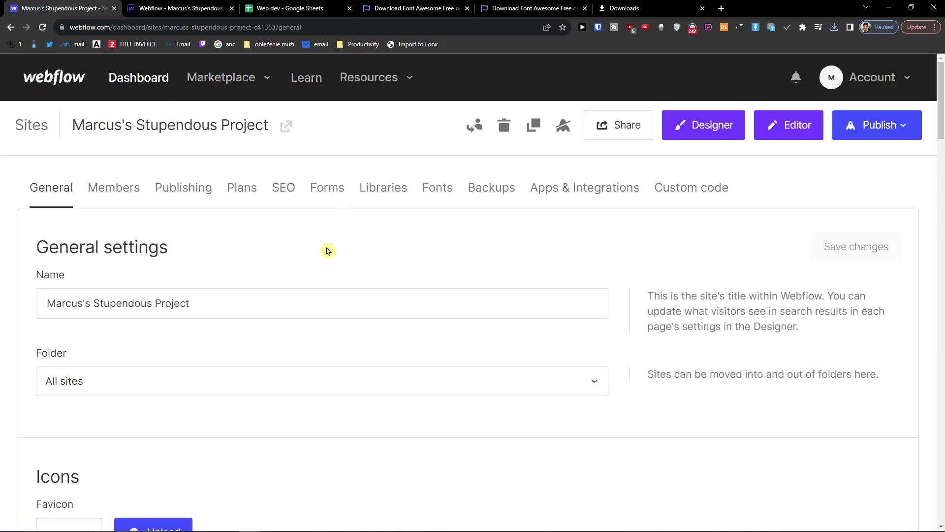
click(432, 194)
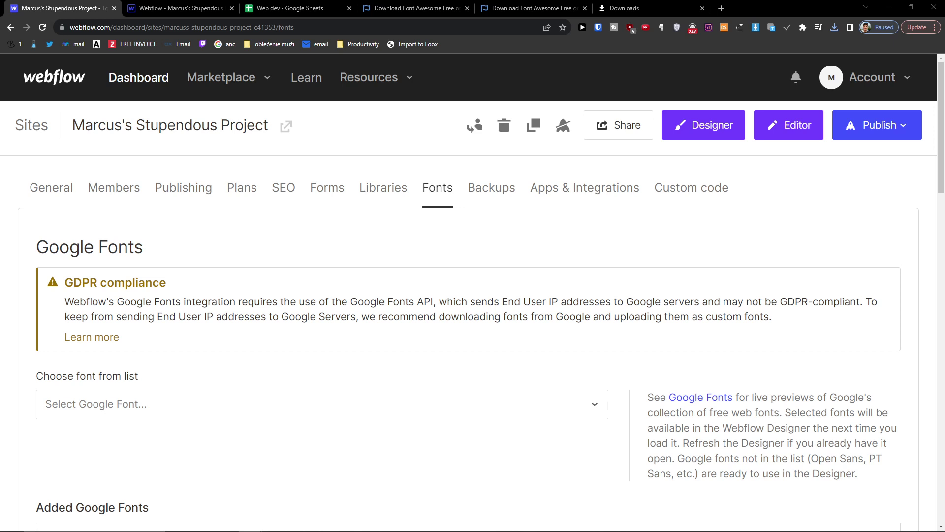
scroll(286, 433, down, 8)
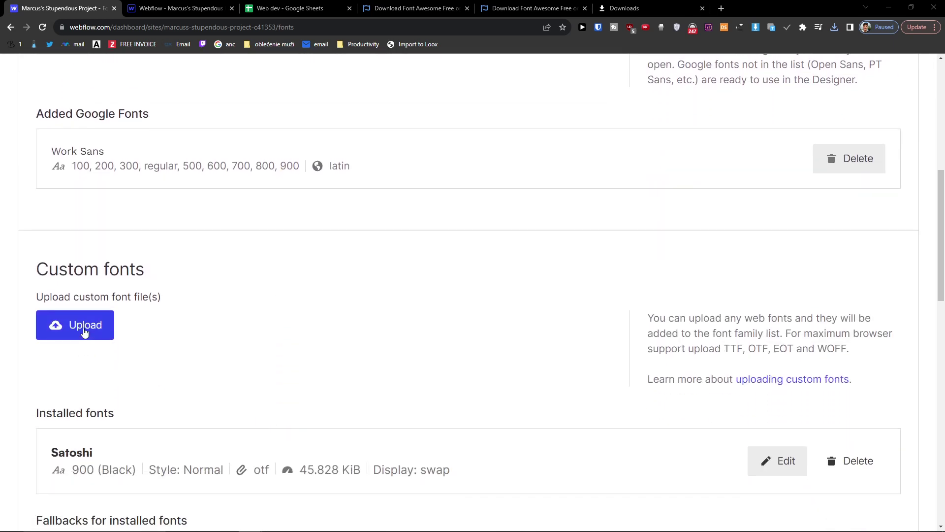
click(85, 334)
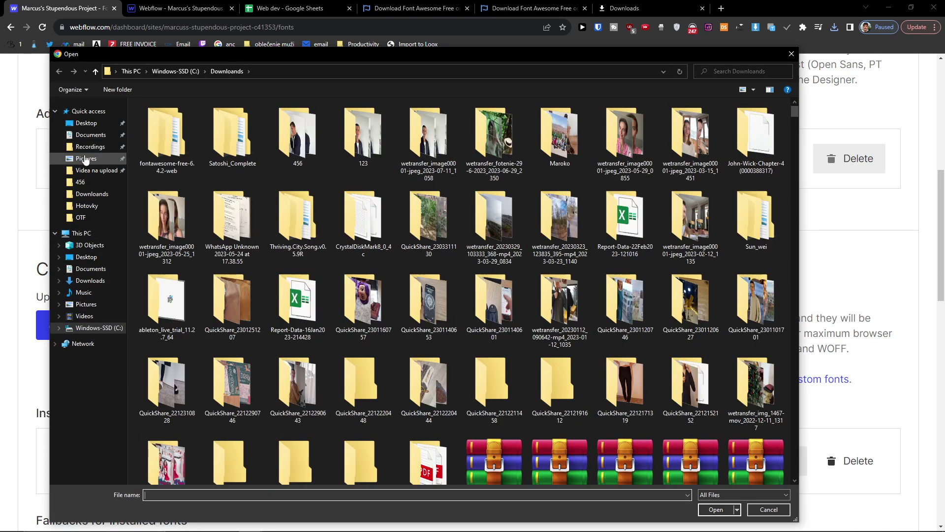
- Choose fa-brands-400.woff2 and fa-solid-900.woff2 from the webfonts folder and upload them
double_click(185, 154)
double_click(184, 127)
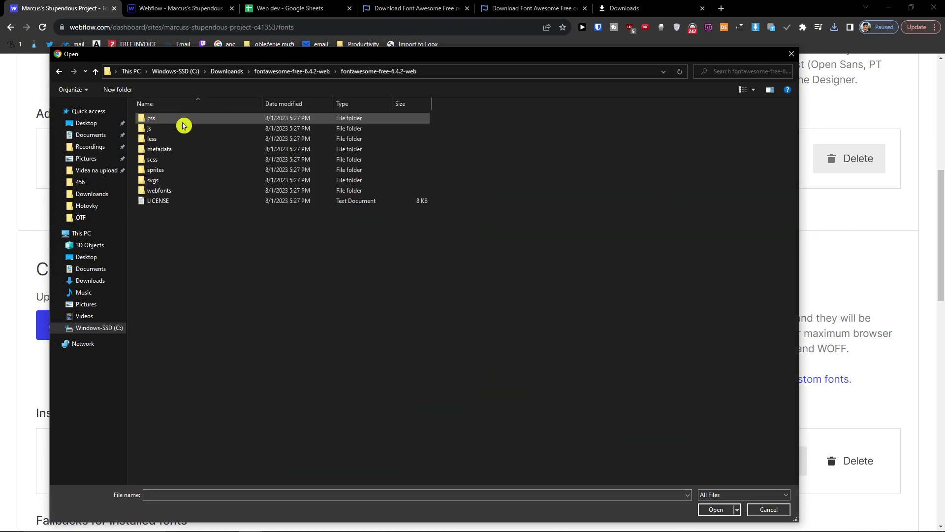
double_click(190, 190)
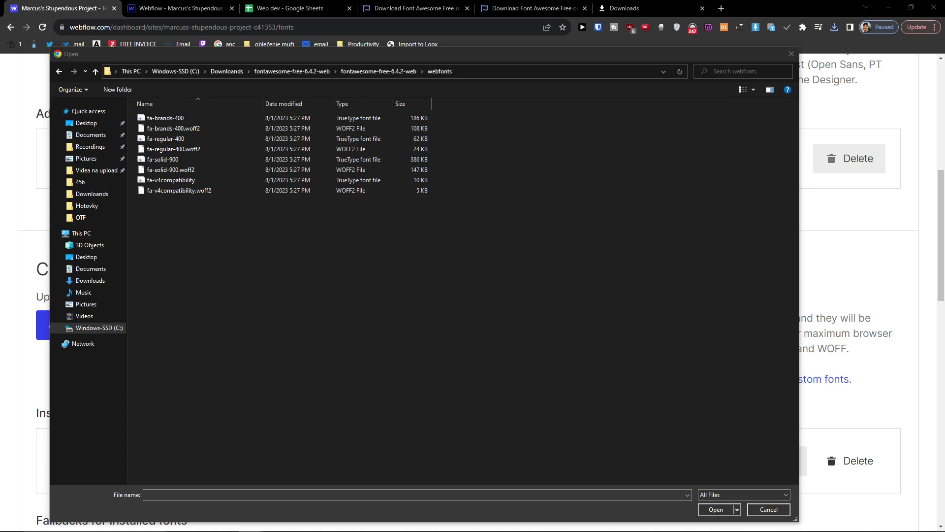
click(220, 150)
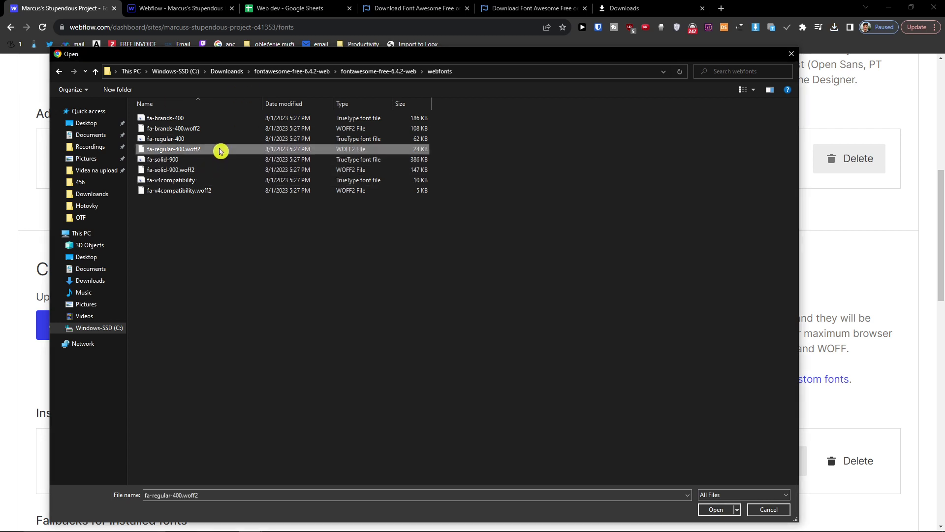
click(230, 128)
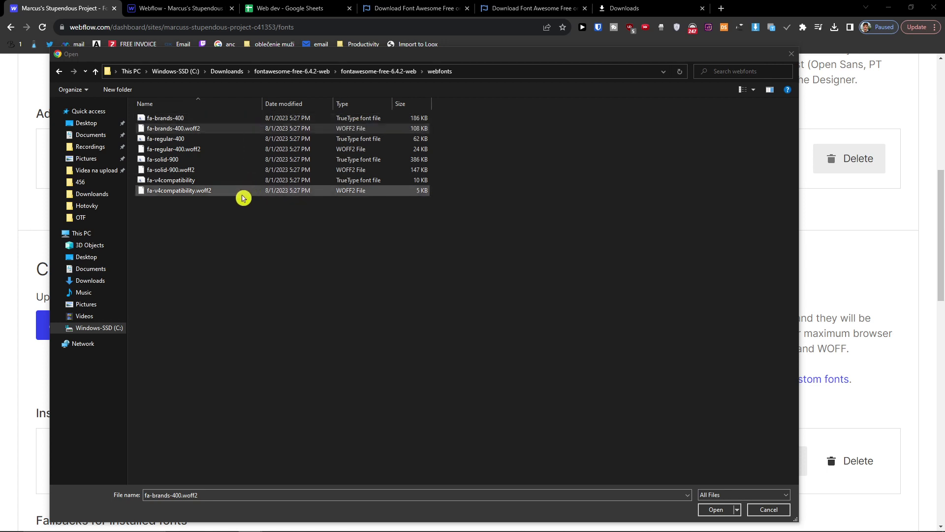
ctrl+click(225, 171)
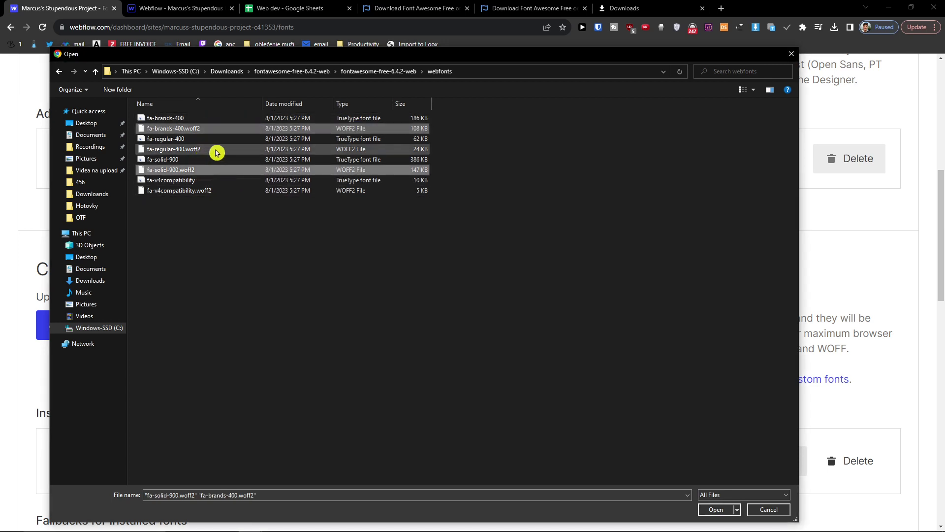
click(710, 513)
- Upload the font files so Fa Solid 900 and Fa Brands 400 appear under Installed fonts
scroll(228, 363, down, 3)
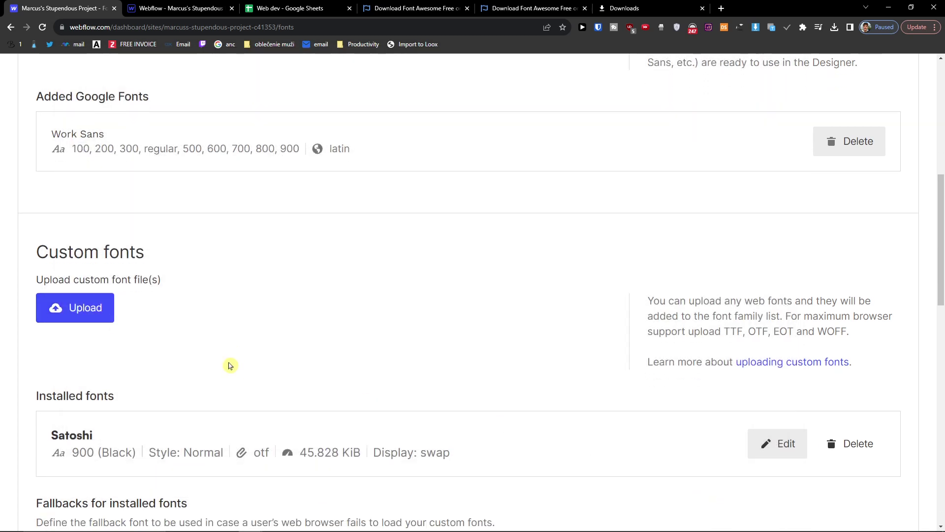
scroll(215, 356, down, 3)
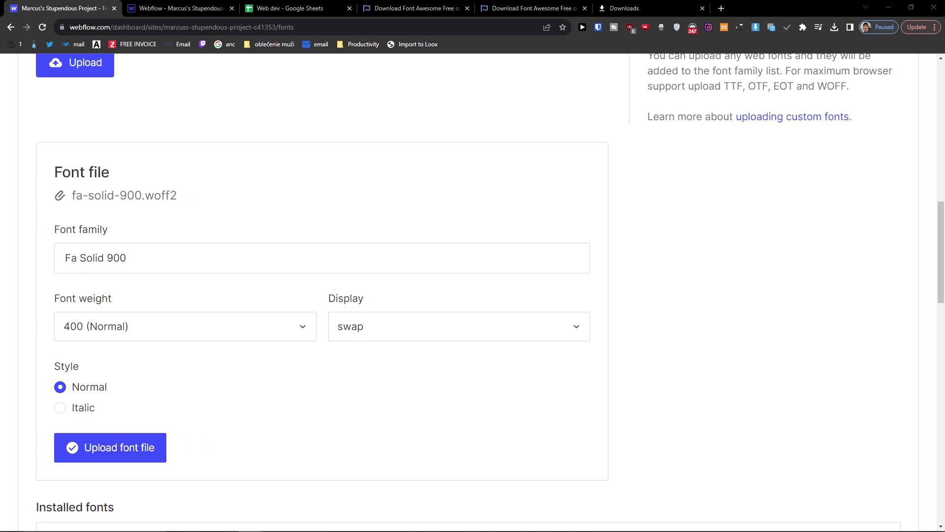
scroll(245, 285, down, 3)
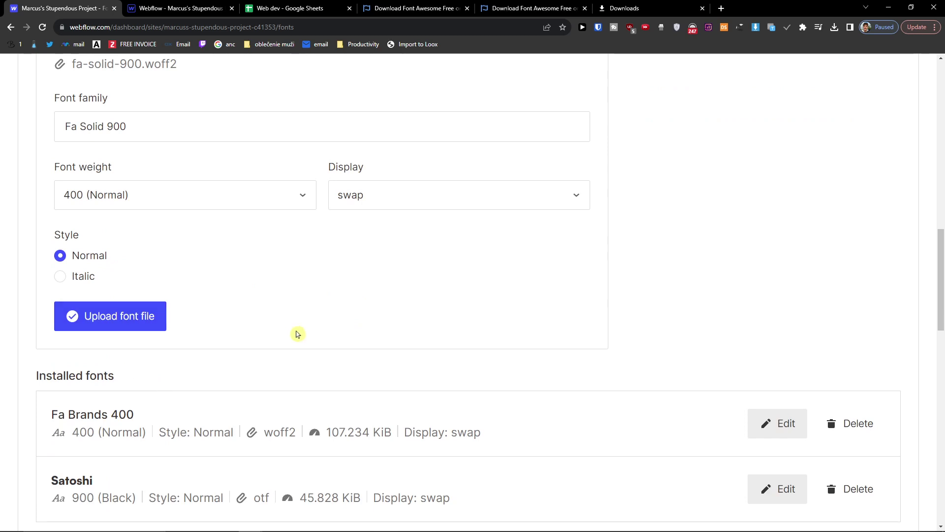
scroll(297, 334, down, 4)
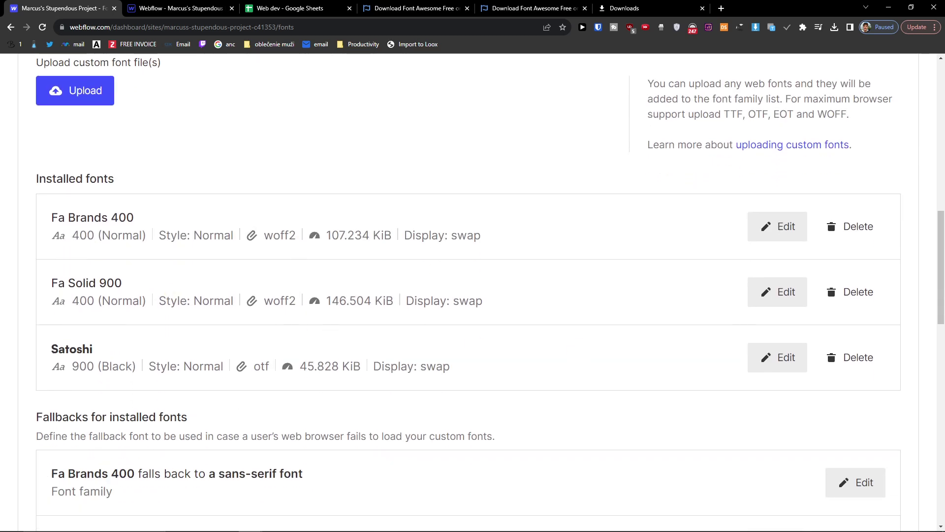
click(76, 90)
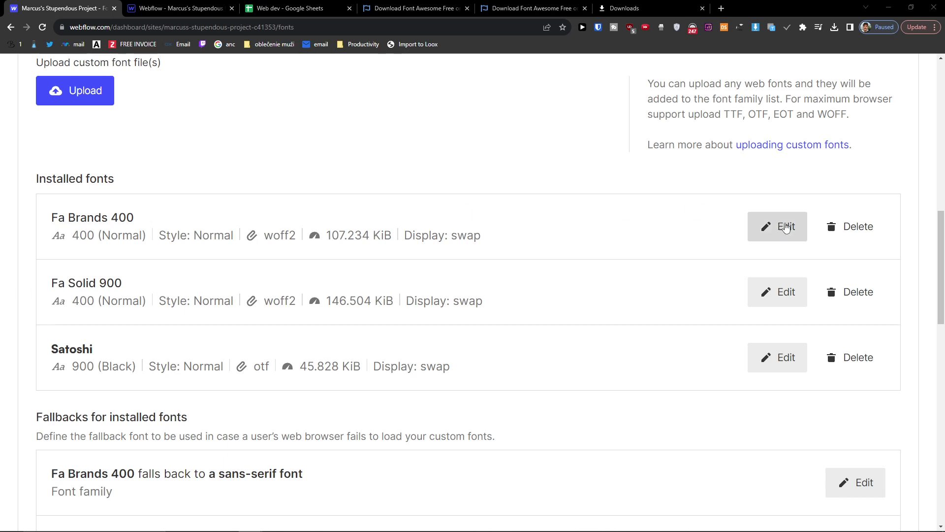
- Set Fa Brands 400's font weight to 900 (Black) and save it
click(787, 226)
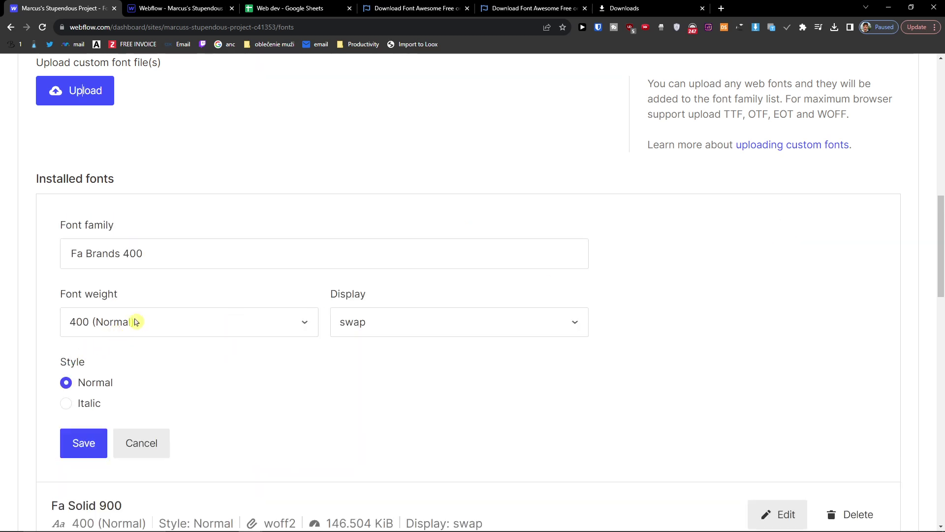
click(137, 322)
click(126, 509)
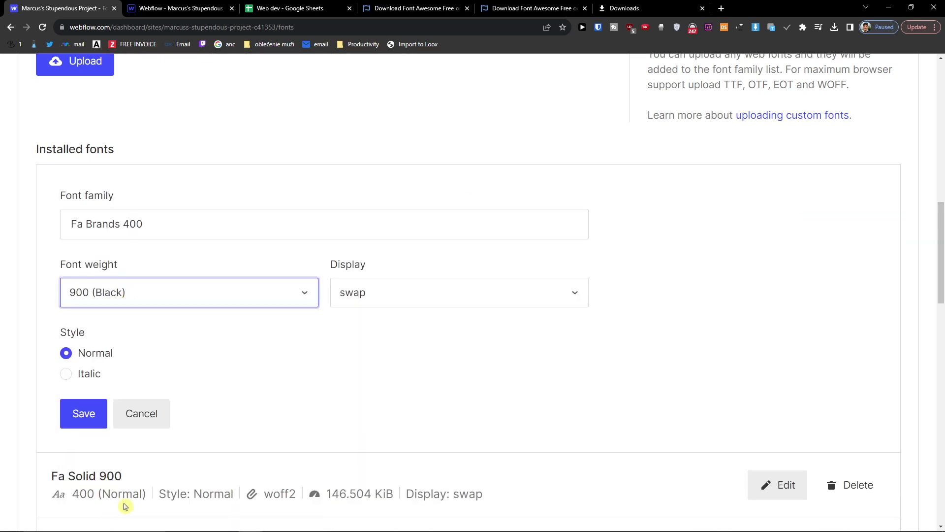
scroll(386, 371, down, 1)
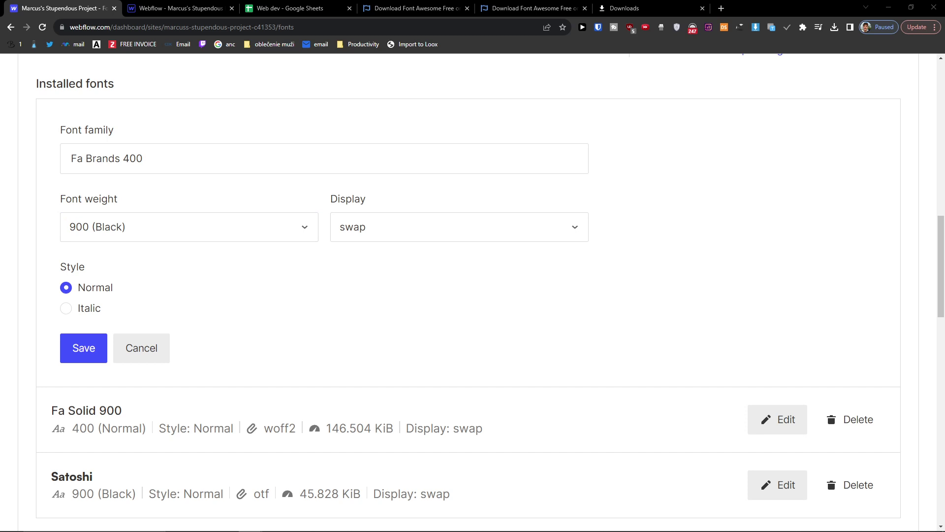
scroll(648, 386, down, 1)
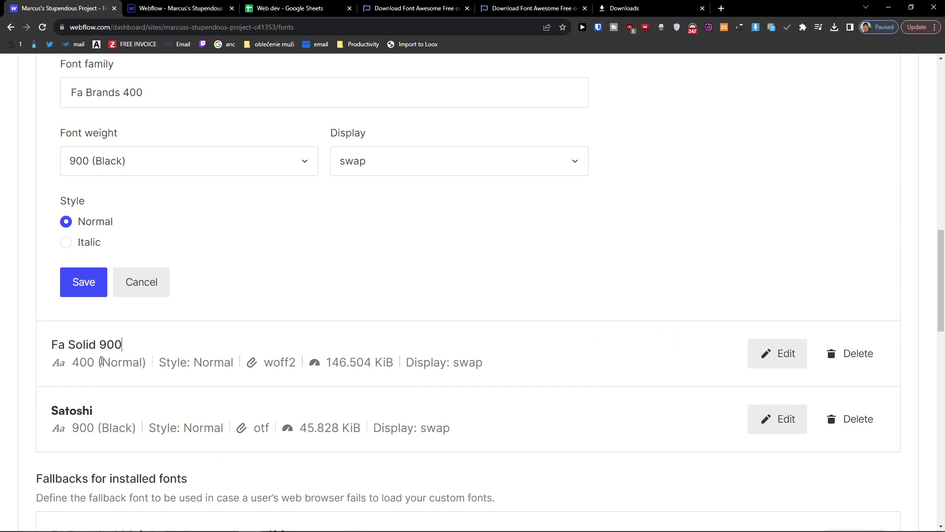
scroll(133, 441, down, 1)
scroll(98, 428, up, 4)
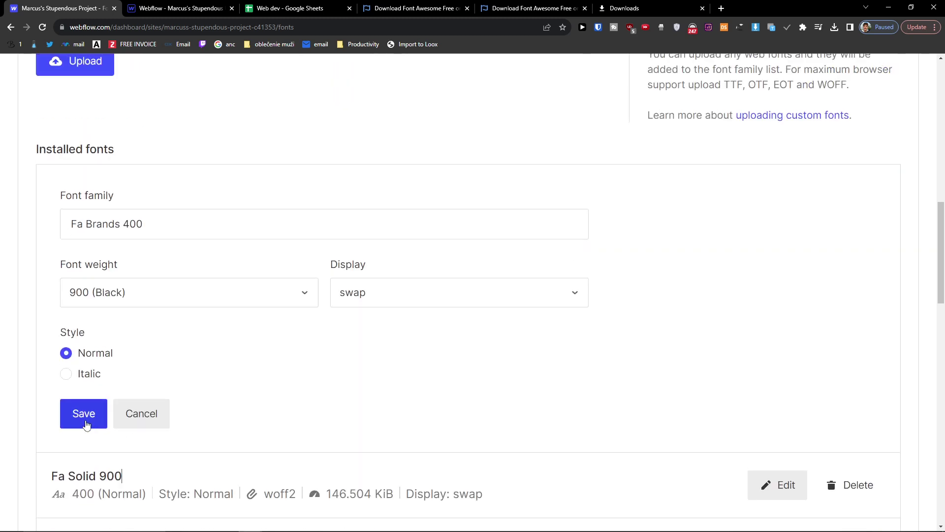
click(82, 423)
scroll(233, 400, up, 10)
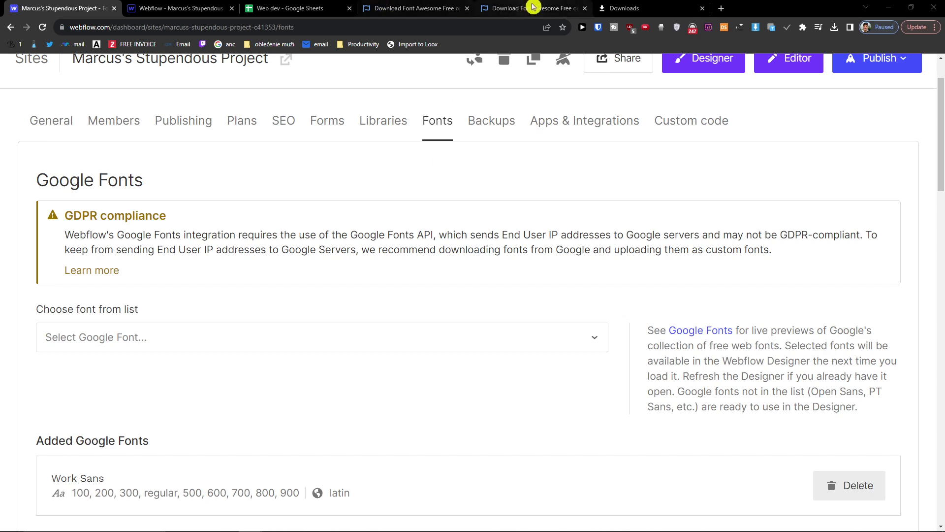
- Search 'fontawesome icons' in a new tab and open the Font Awesome icons page
click(725, 8)
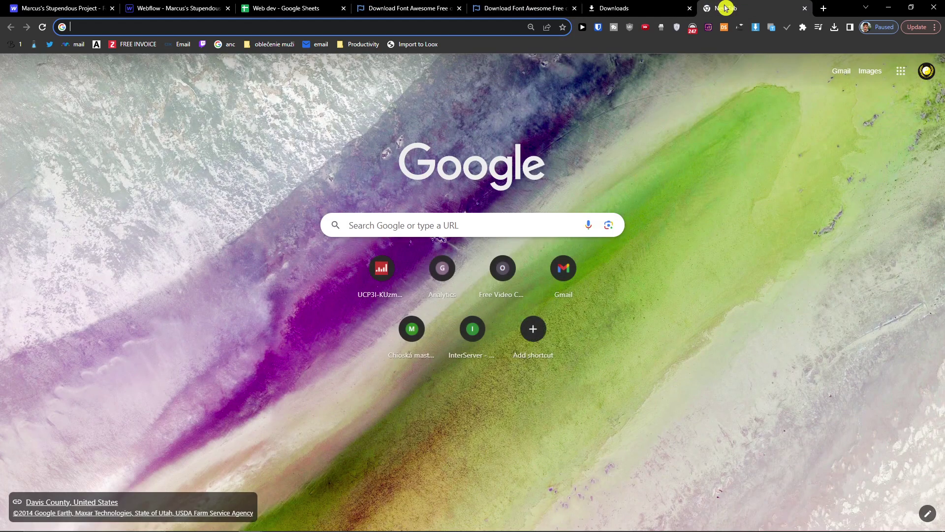
text(fontawesome icons)
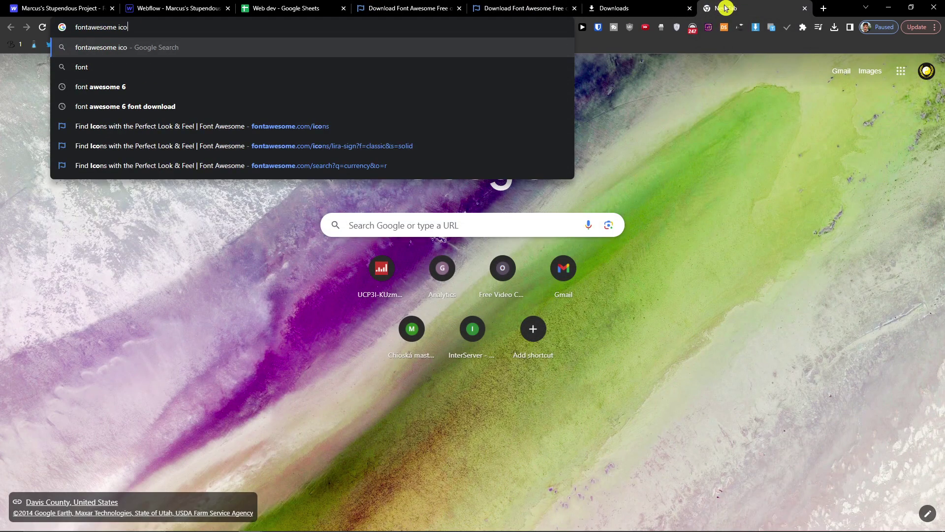
key(Return)
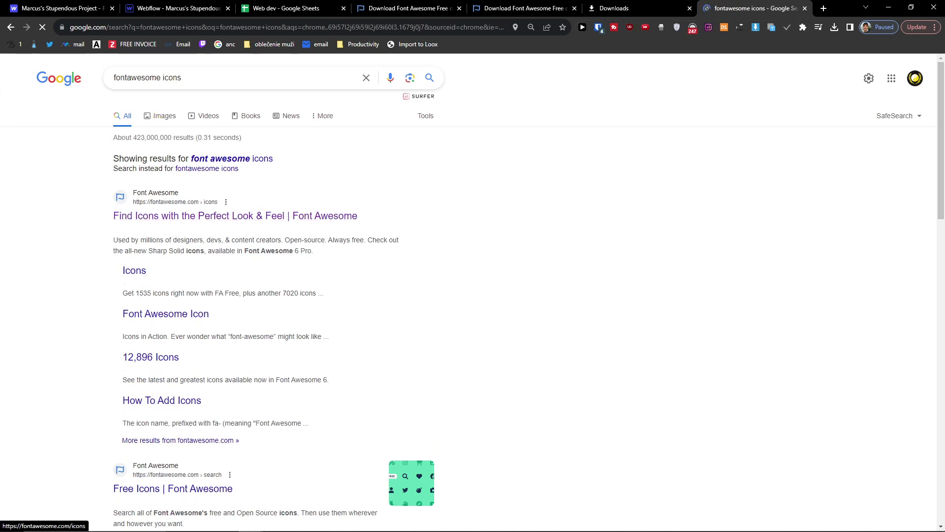
click(207, 214)
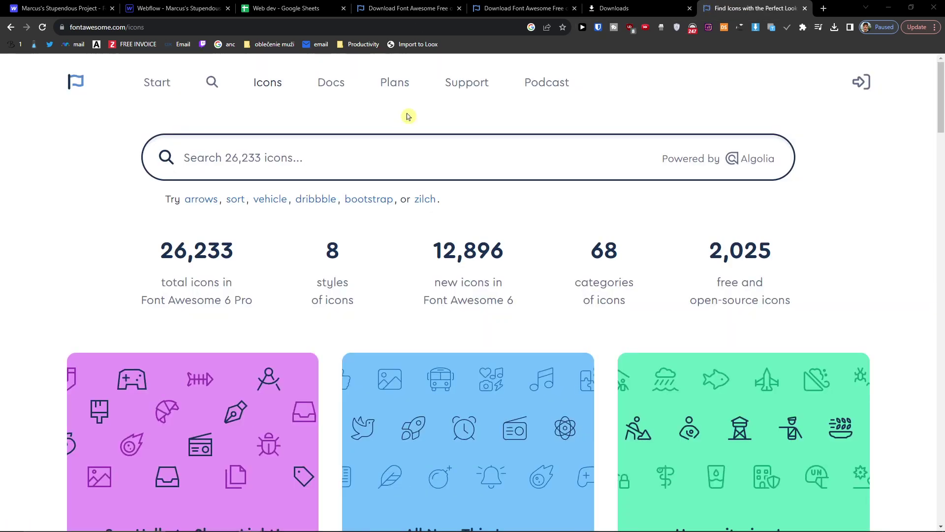
click(278, 84)
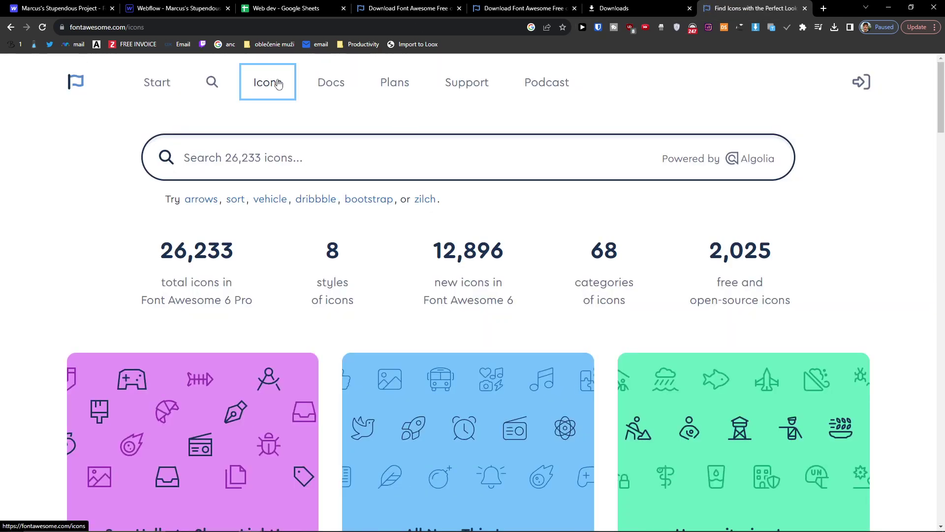
- Filter the icons to the Media Playback category, free icons only
scroll(209, 182, down, 18)
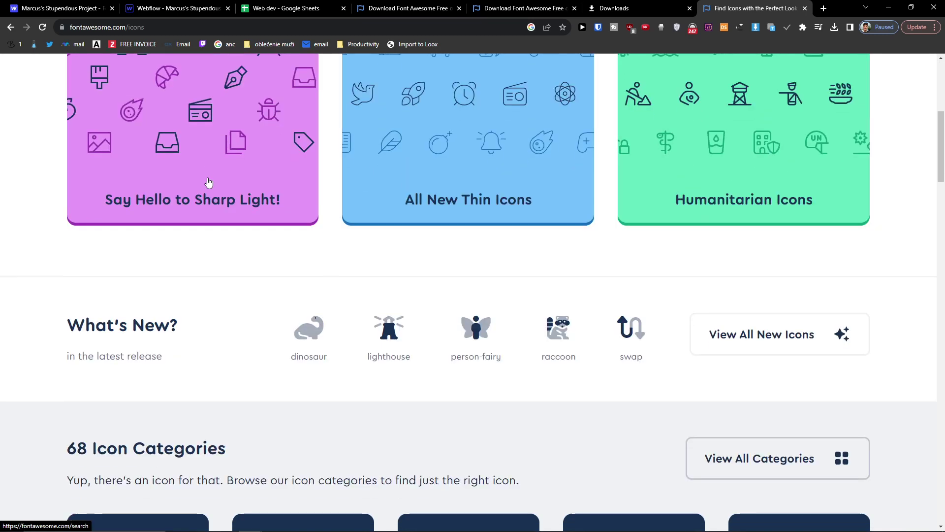
scroll(208, 182, up, 7)
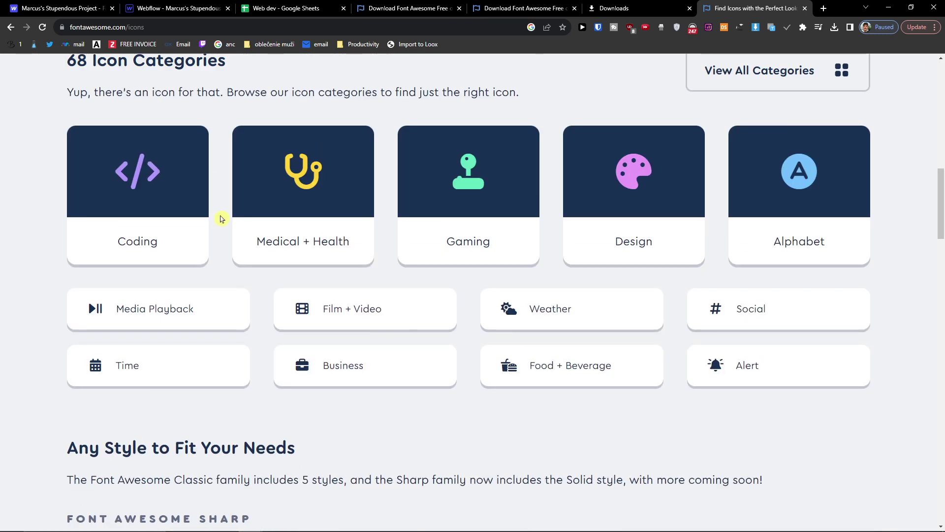
click(192, 319)
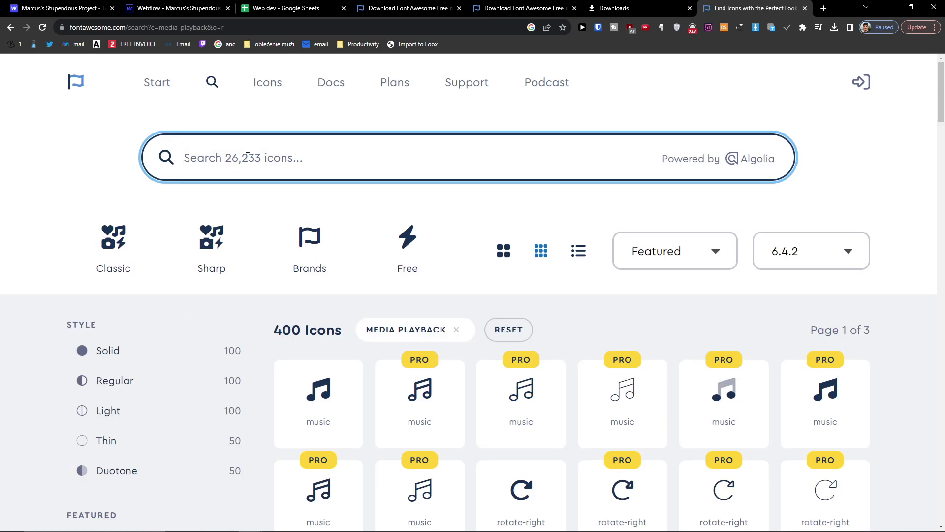
click(402, 253)
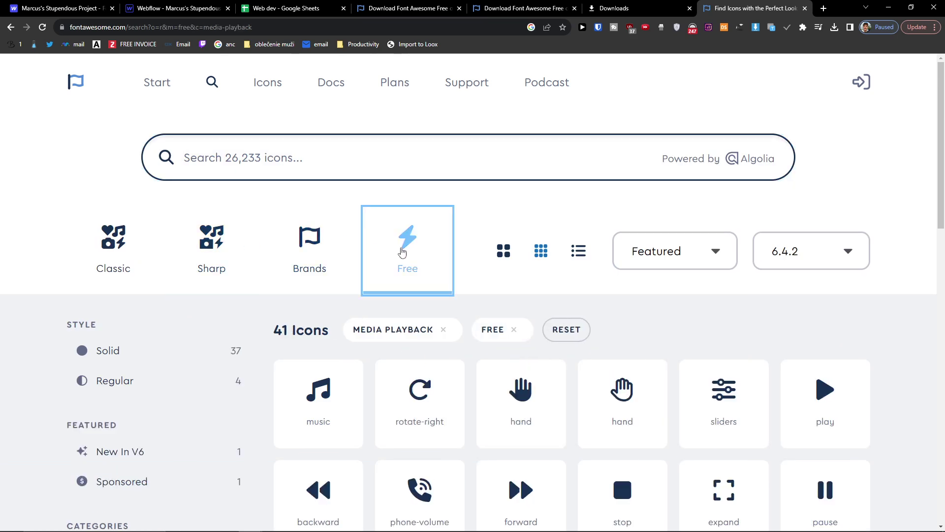
- Compare the play icon's Regular and Solid styles and copy the solid glyph (f04b), then go back to Webflow
scroll(403, 252, down, 1)
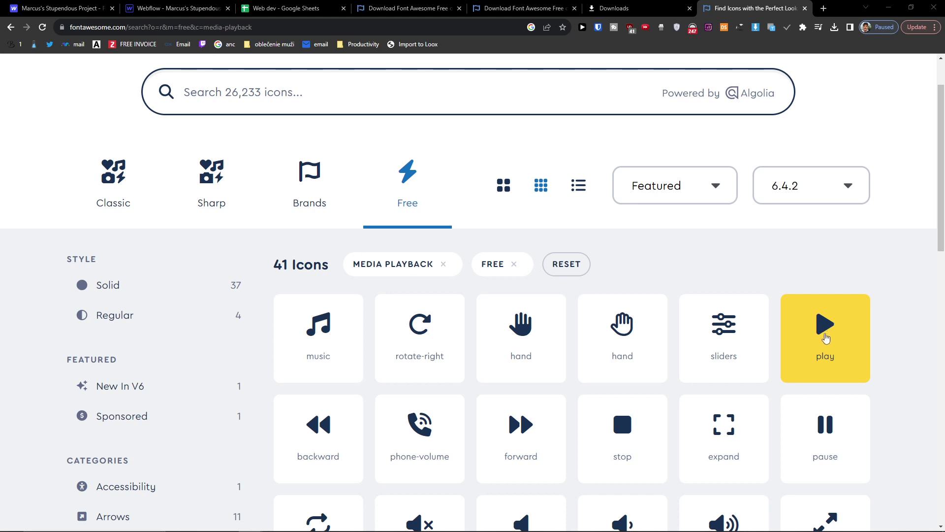
click(825, 335)
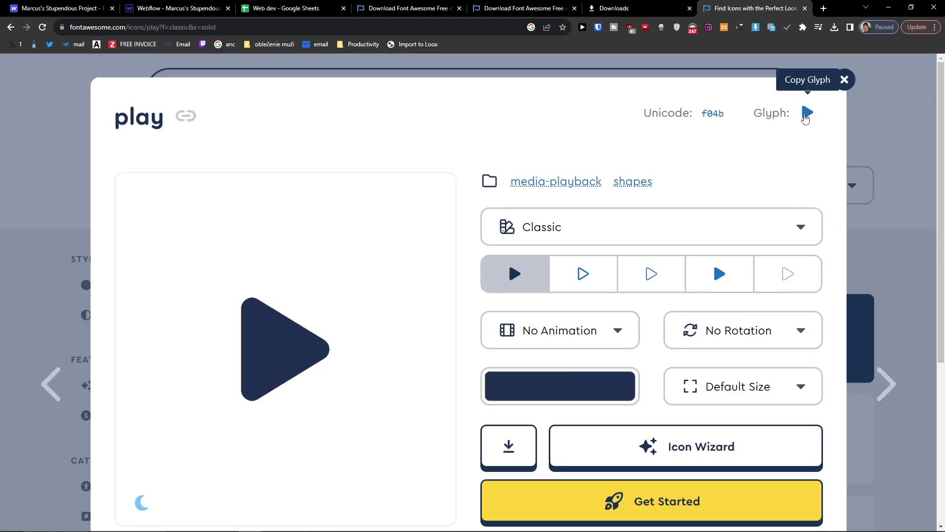
click(808, 114)
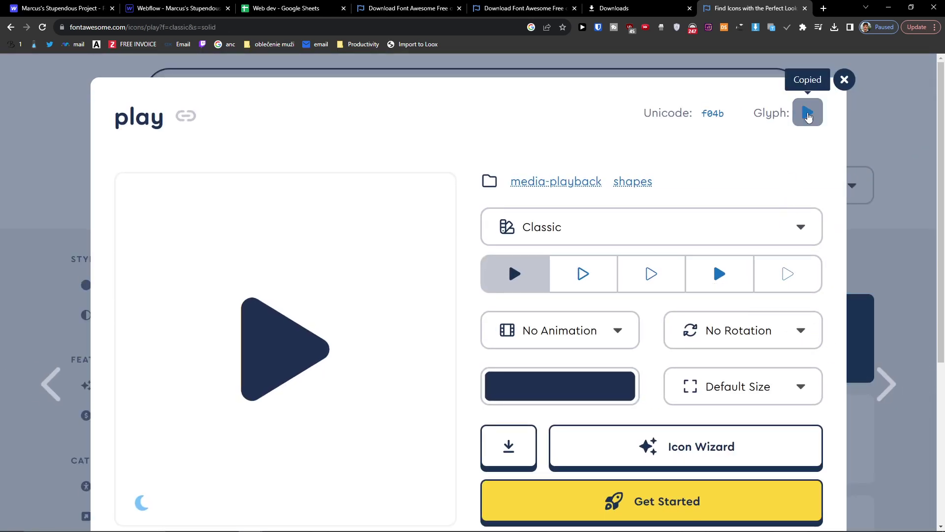
click(570, 288)
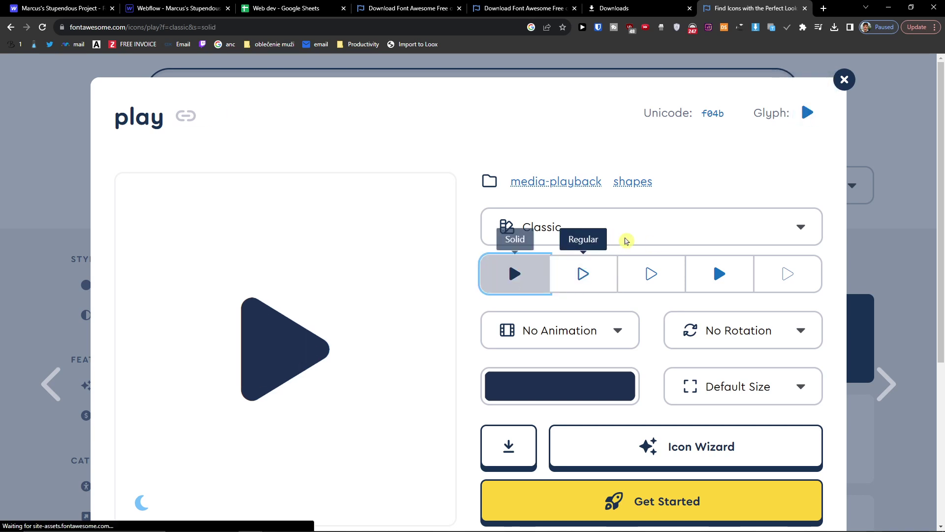
click(501, 283)
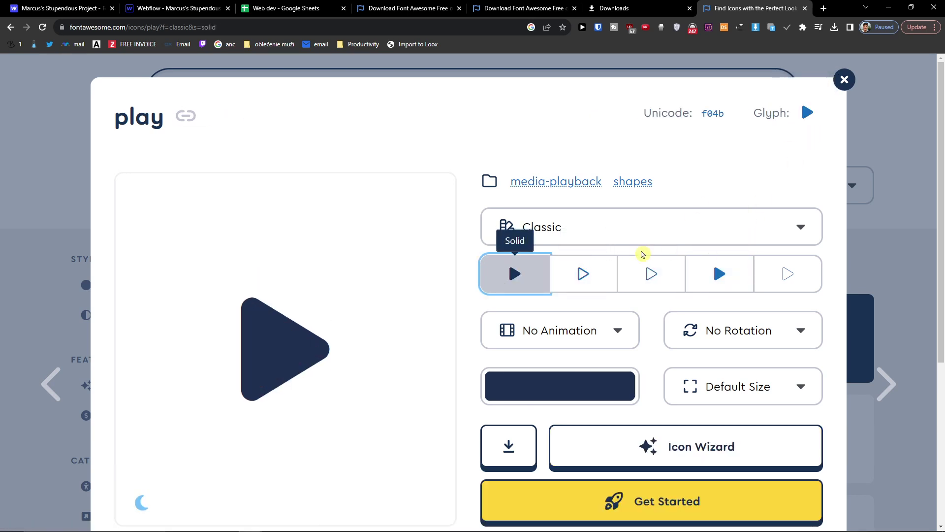
click(583, 274)
click(541, 274)
click(802, 113)
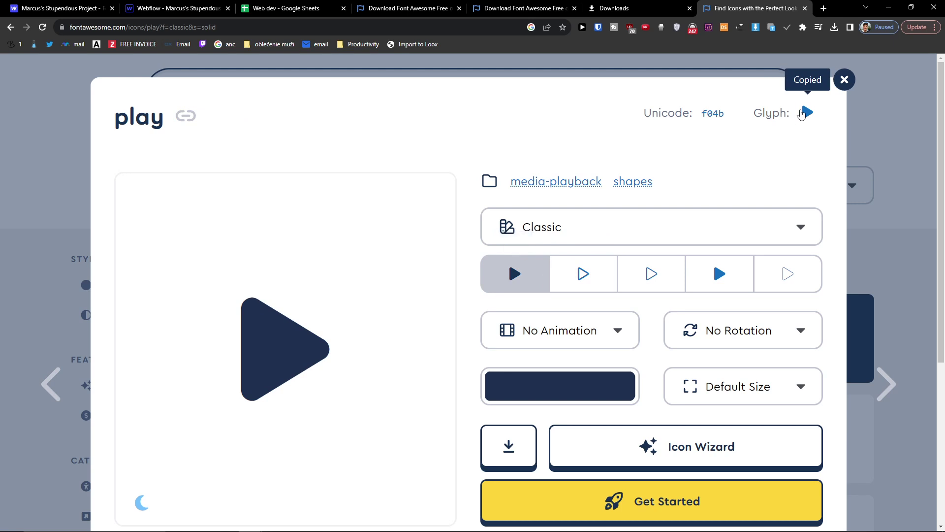
click(153, 8)
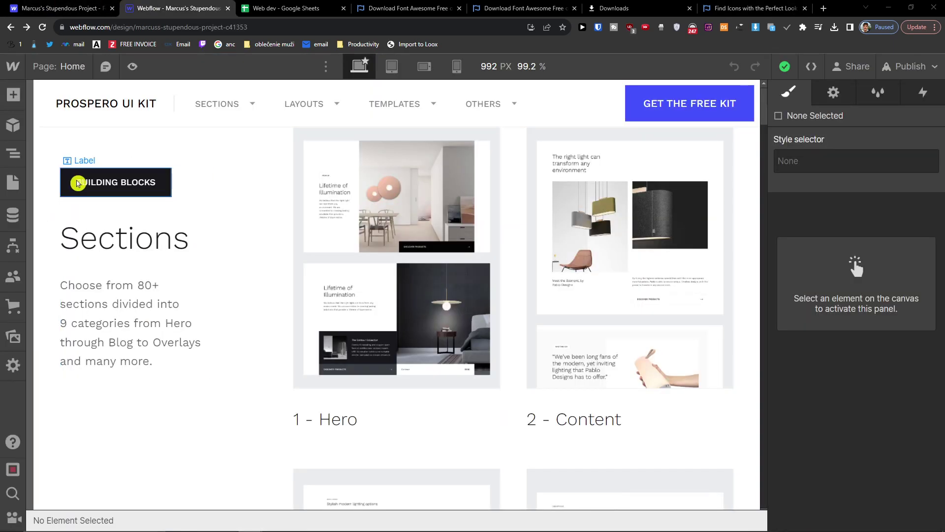
- Paste the play glyph at the start of the BUILDING BLOCKS label and select it
double_click(79, 182)
click(79, 183)
key(ctrl+v)
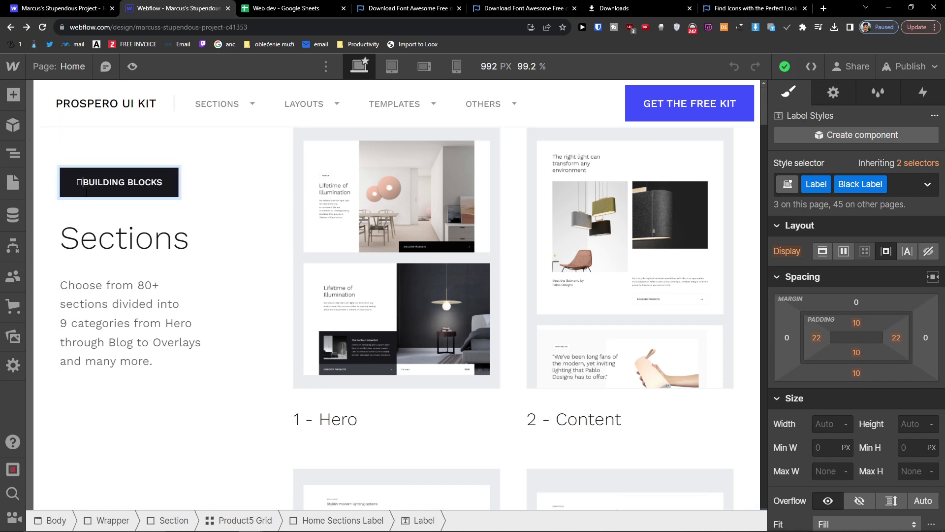
drag(76, 186, 76, 187)
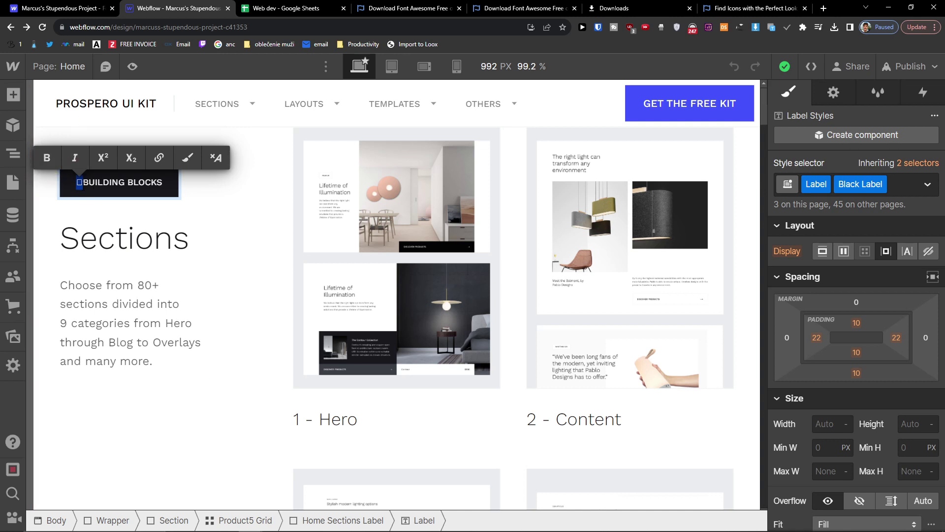
- Check the font list, then reload the designer with F5 so the new fonts load
scroll(869, 317, down, 6)
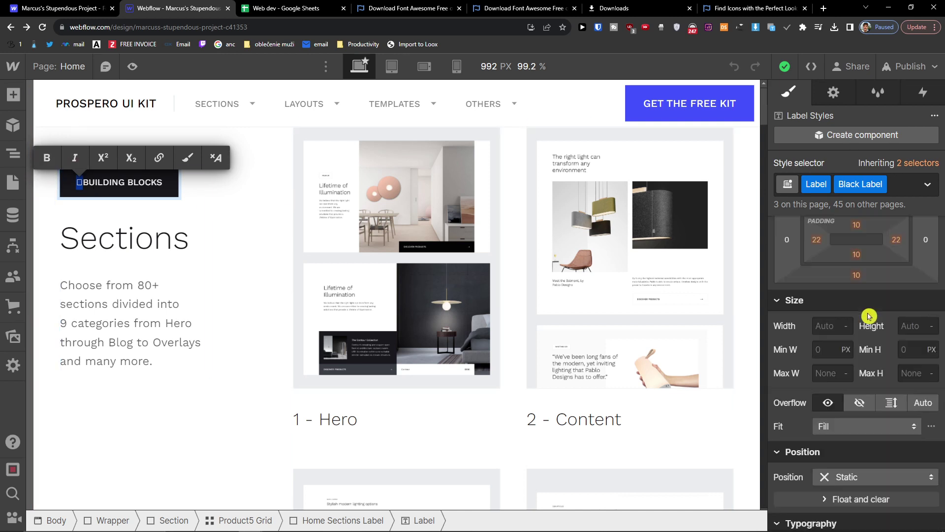
click(845, 258)
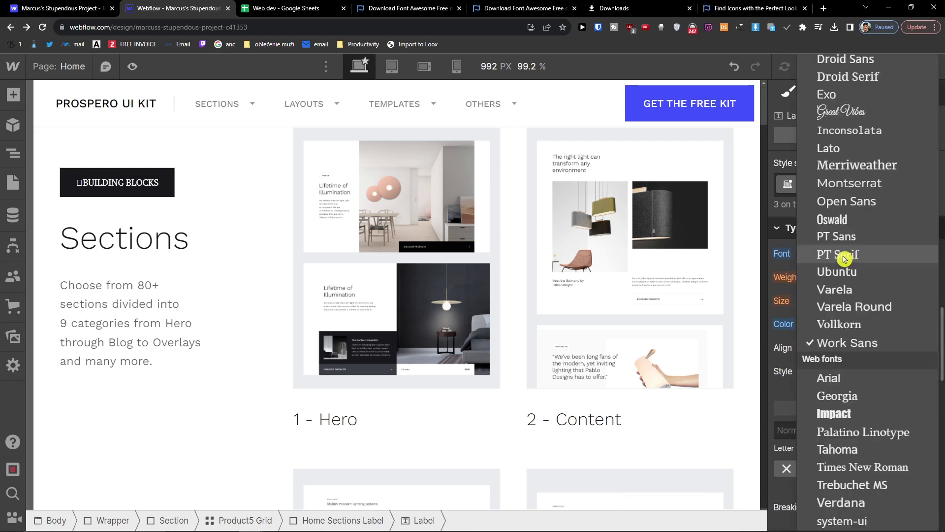
scroll(837, 295, up, 3)
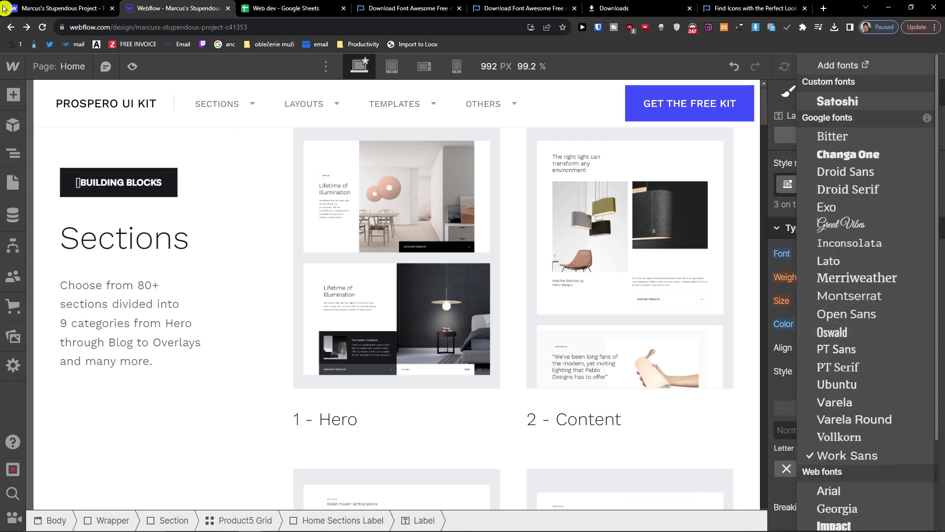
key(F5)
click(511, 88)
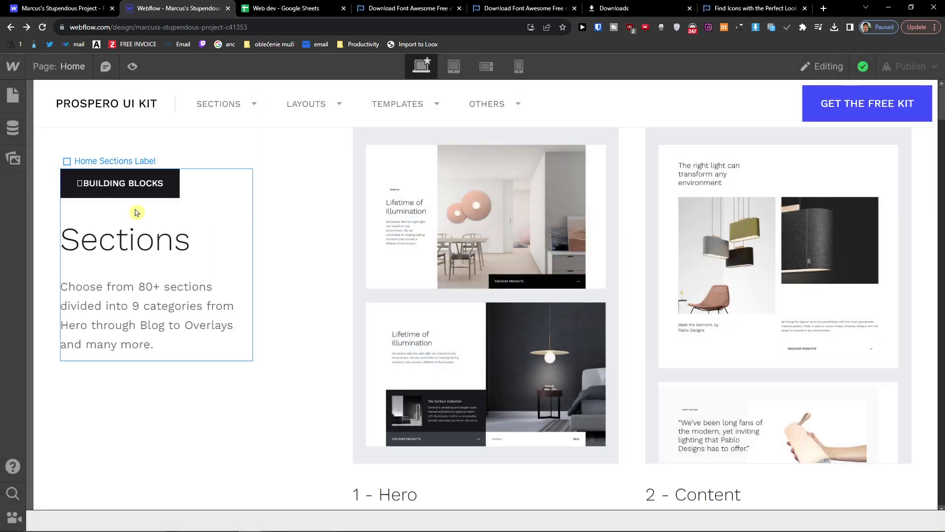
- Apply Fa Brands 400 to the BUILDING BLOCKS label
double_click(80, 190)
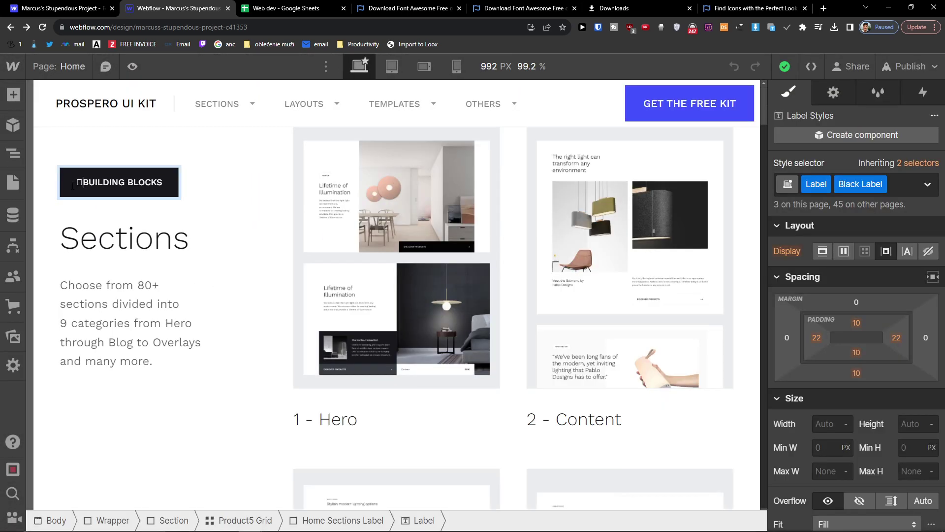
scroll(838, 297, down, 6)
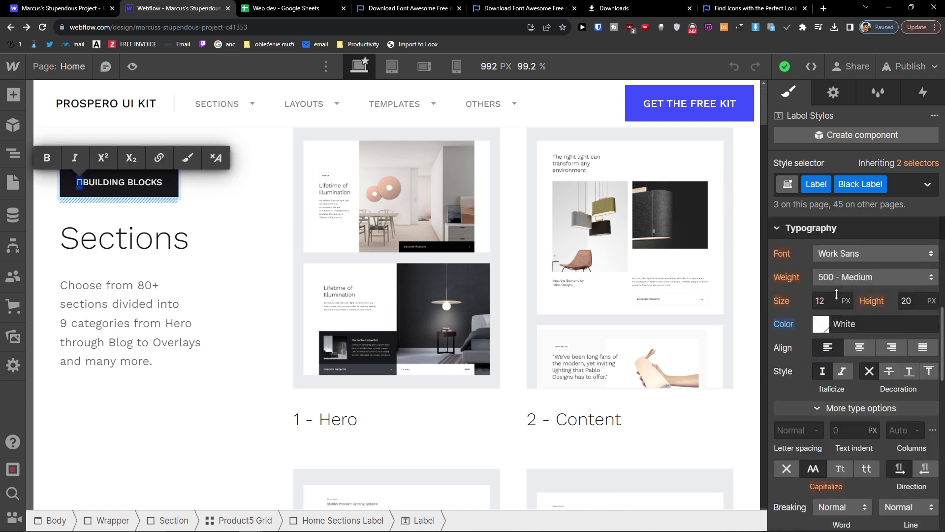
click(877, 260)
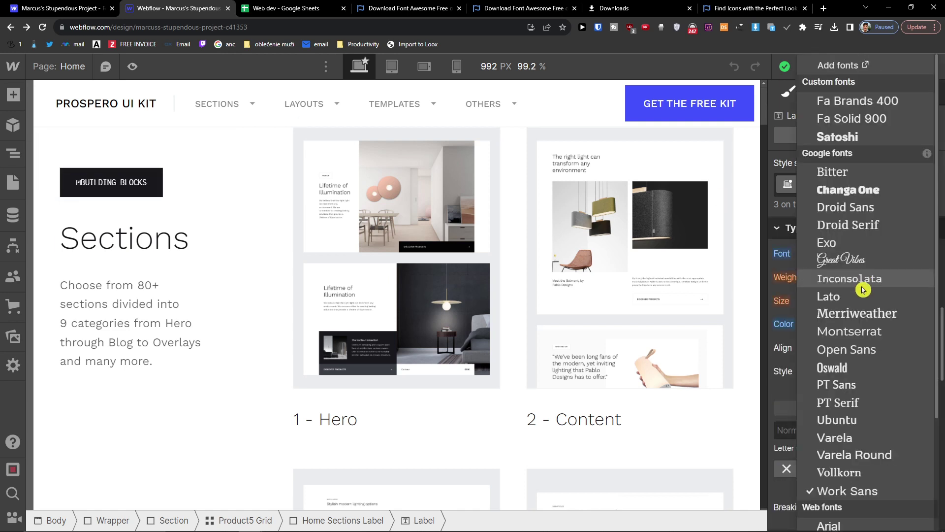
click(864, 102)
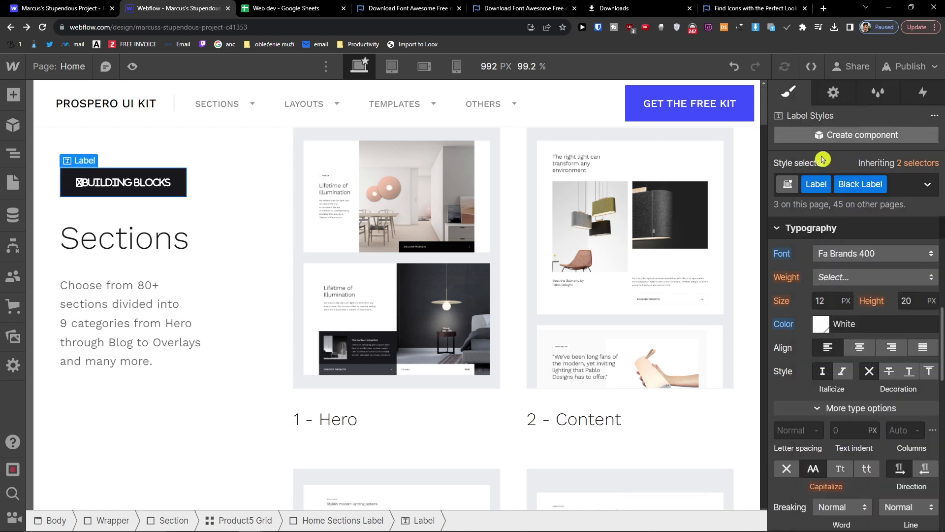
- Switch the label's font to Fa Solid 900 so the glyph shows as a play icon
double_click(83, 184)
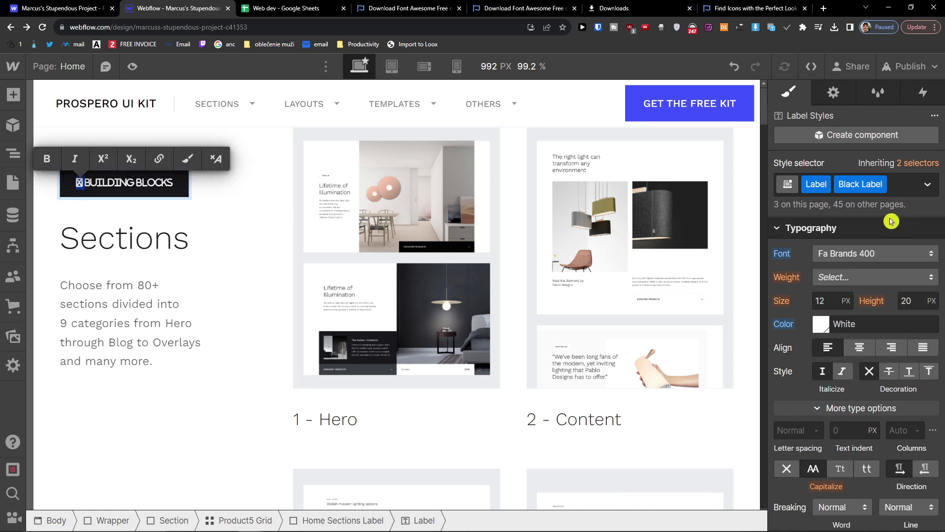
click(881, 253)
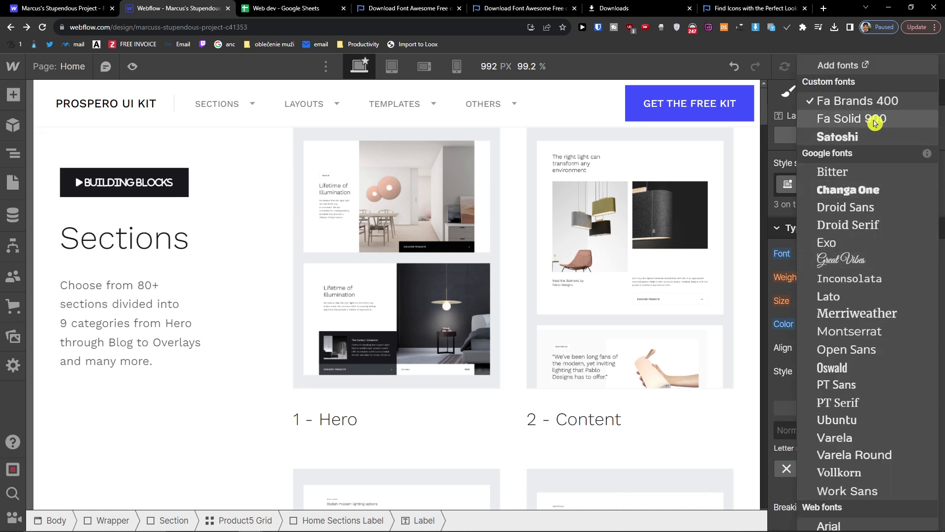
click(875, 120)
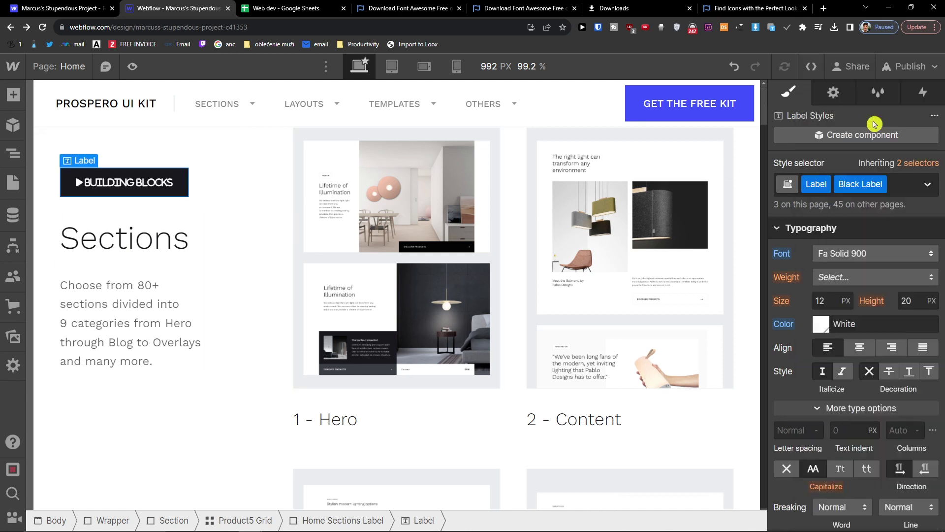
double_click(85, 187)
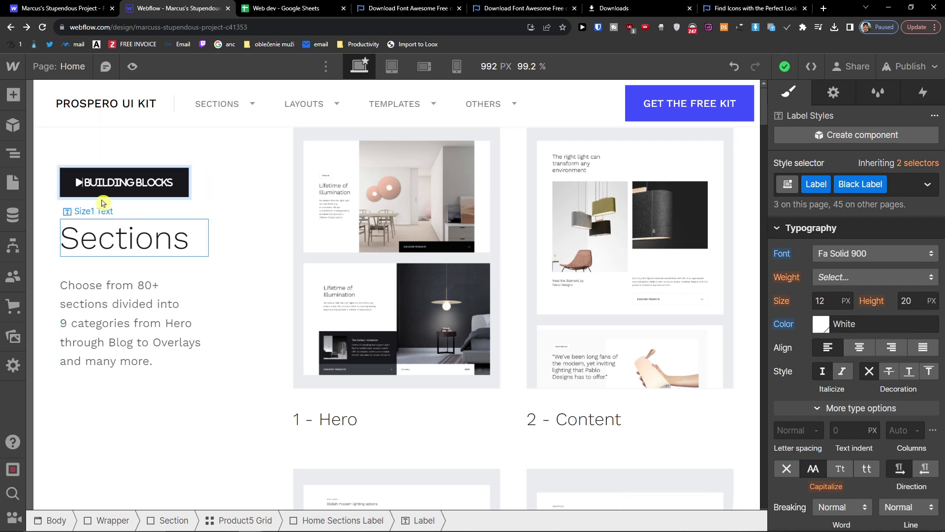
- Copy the play icon's fa-solid fa-play HTML snippet from its Font Awesome page
click(413, 3)
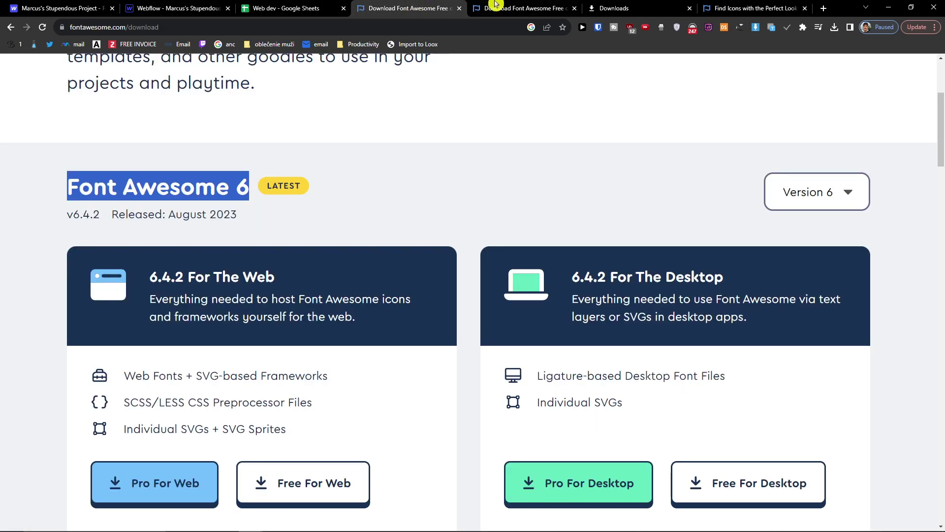
scroll(574, 127, down, 5)
scroll(446, 364, up, 3)
click(30, 6)
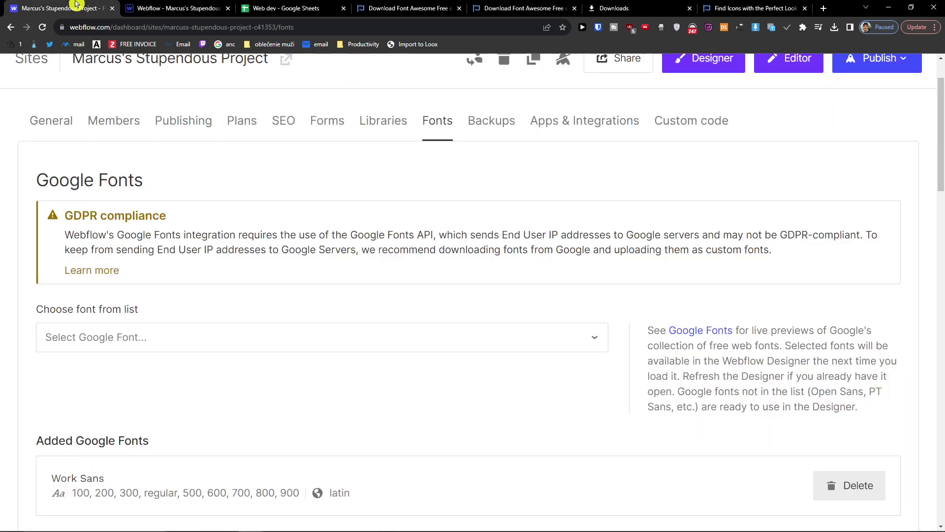
click(738, 7)
scroll(616, 380, down, 5)
click(343, 370)
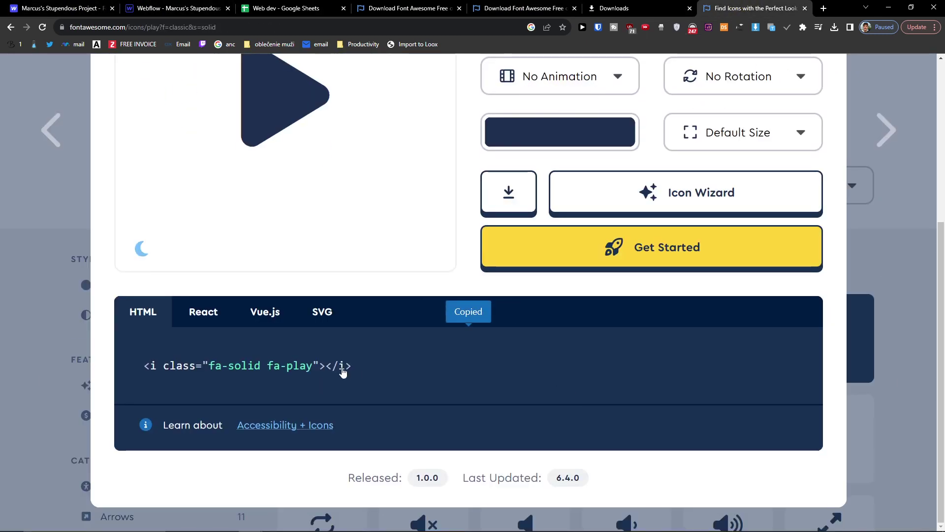
- Compare the Vue.js and SVG versions of the snippet, ending back on HTML
scroll(343, 374, up, 1)
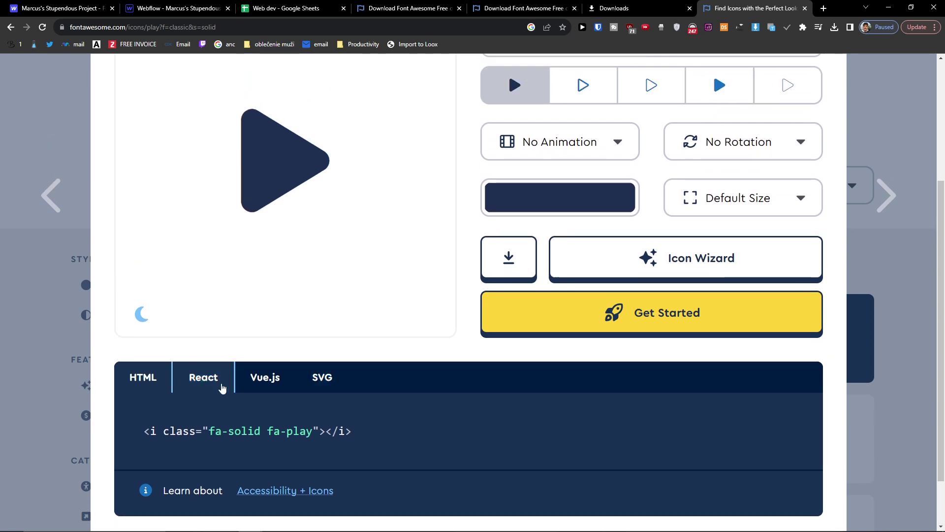
click(265, 381)
click(314, 389)
click(144, 389)
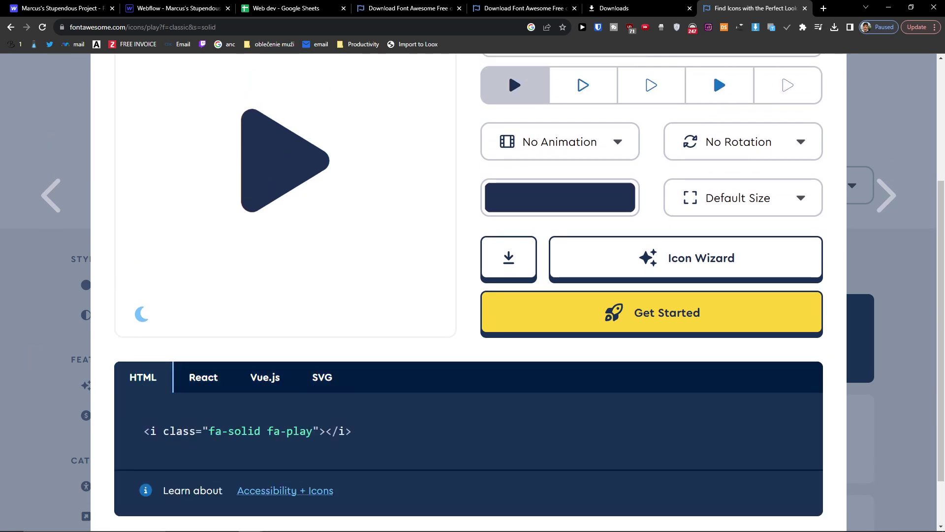
- Open the BUILDING BLOCKS label in the Webflow designer for text editing
click(172, 8)
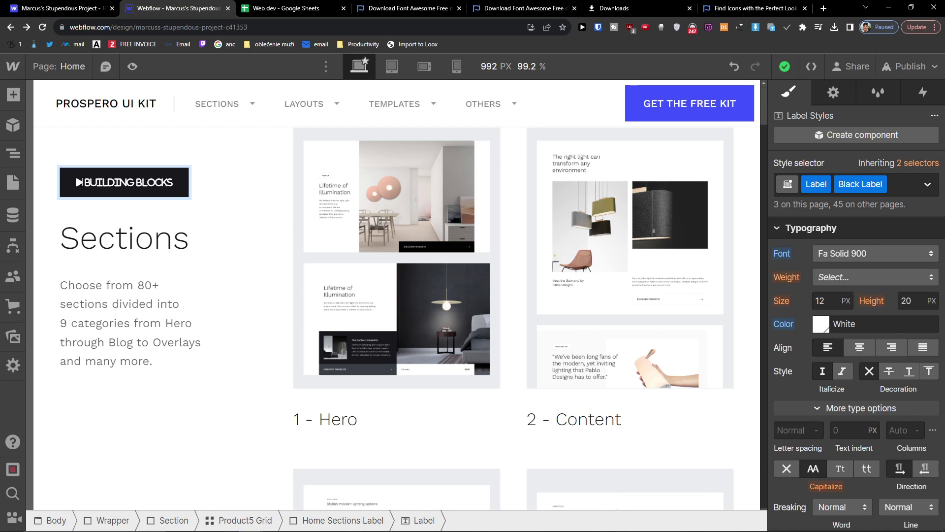
double_click(73, 183)
mouse_move(574, 530)
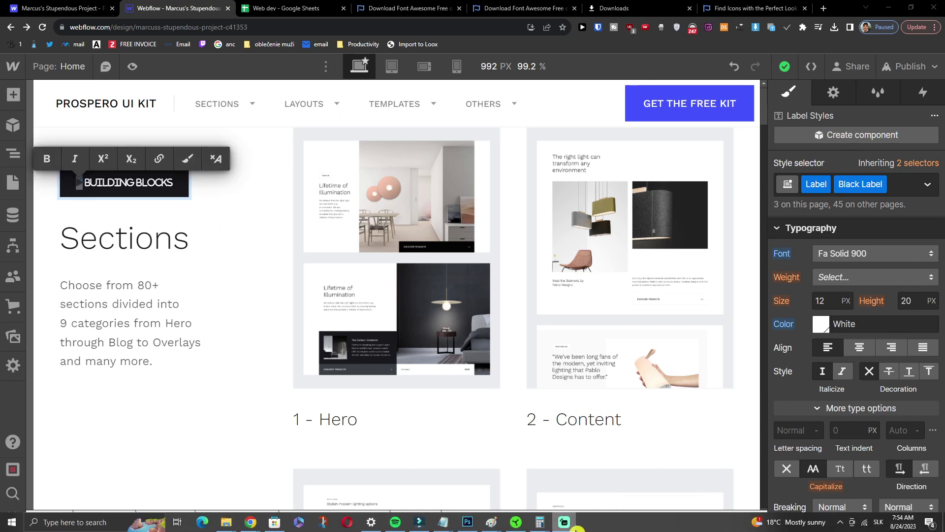